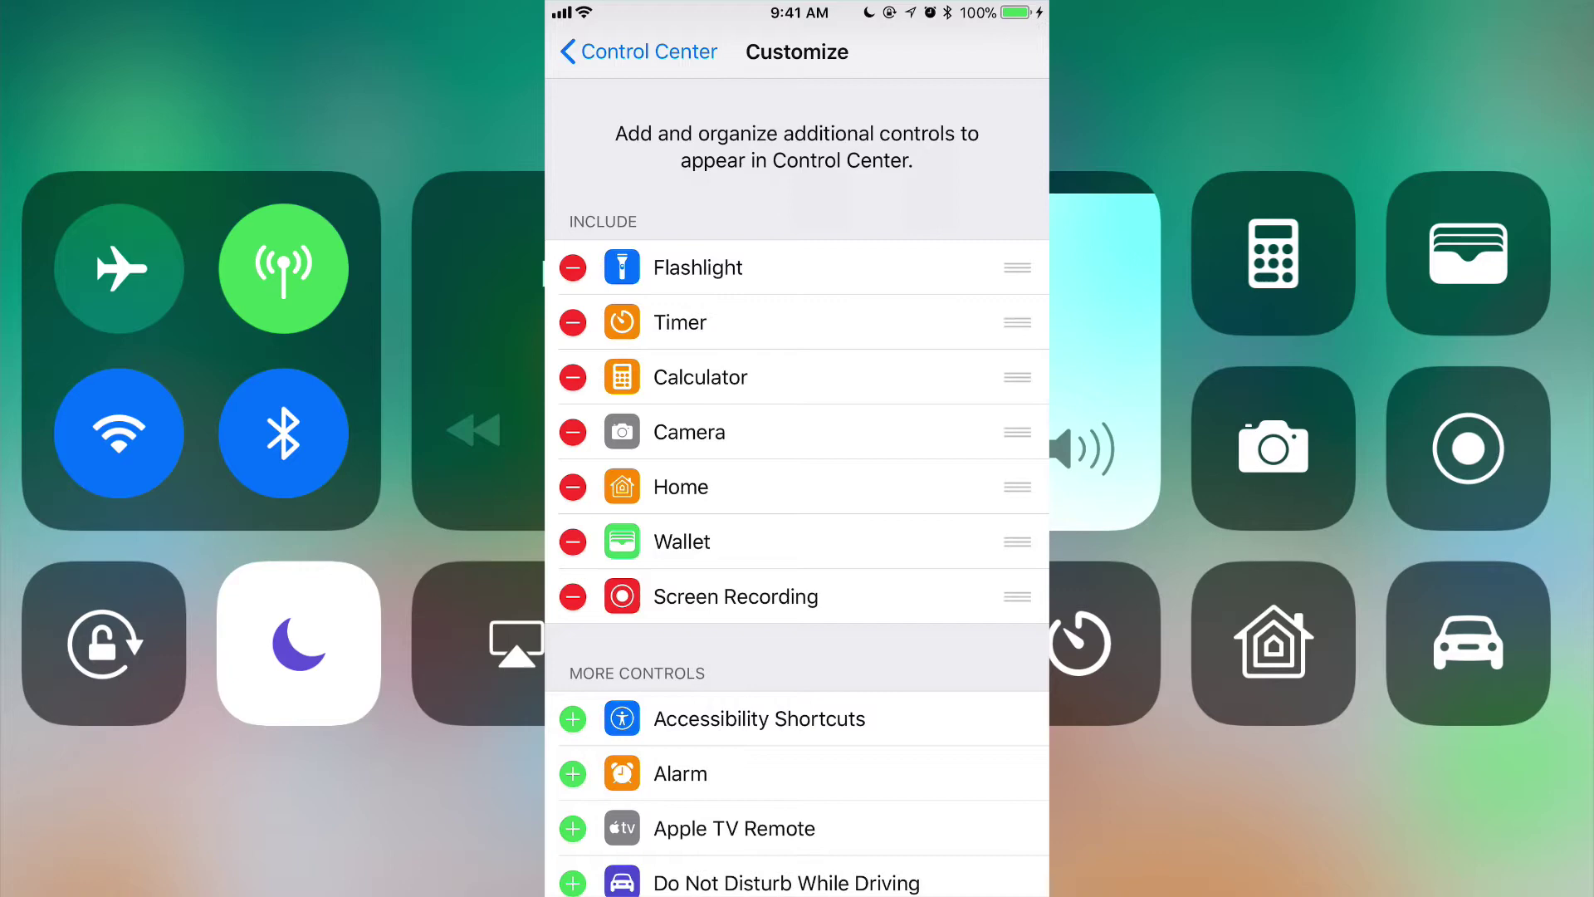
scroll(797, 487, "down", 5)
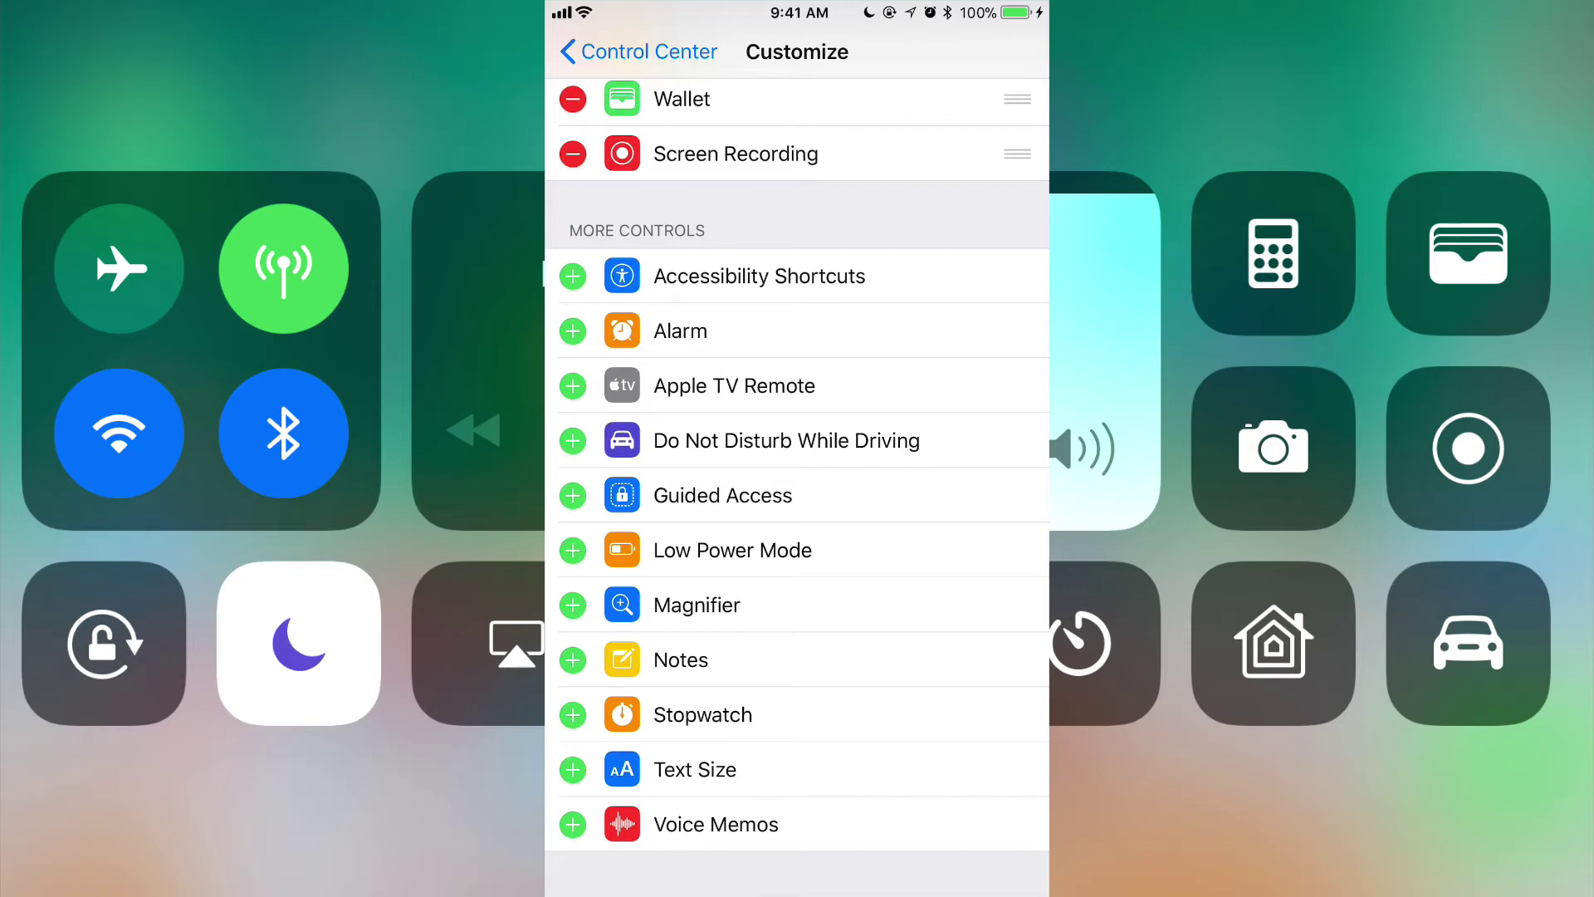
Add Accessibility Shortcuts, Alarm, Apple TV Remote, Driving Focus, Guided Access and Low Power Mode
left_click(572, 275)
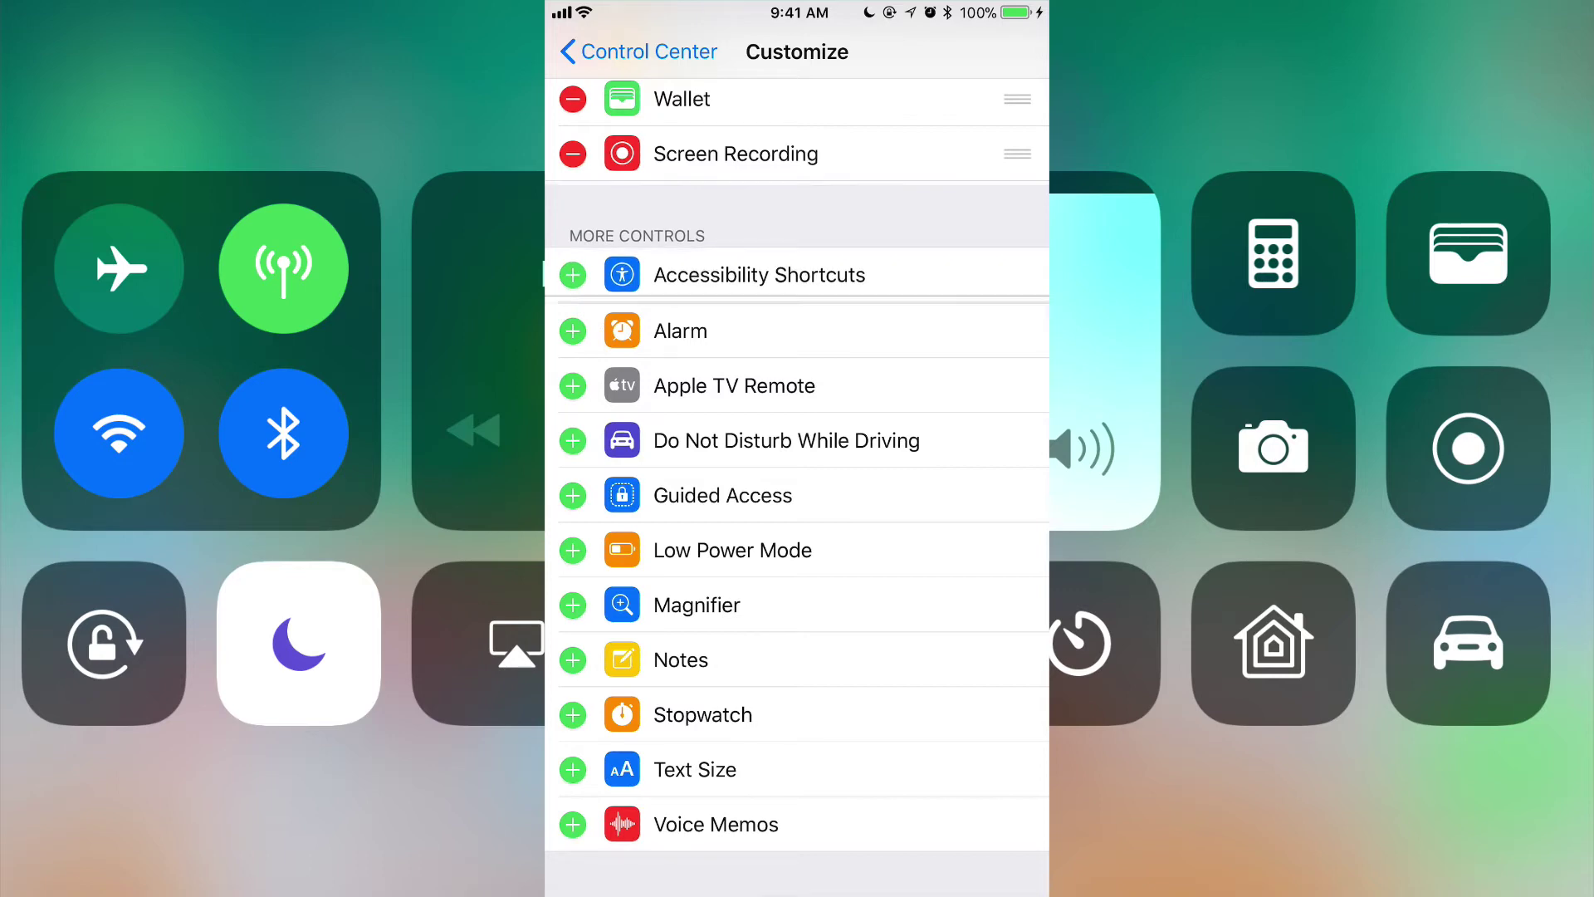
left_click(572, 330)
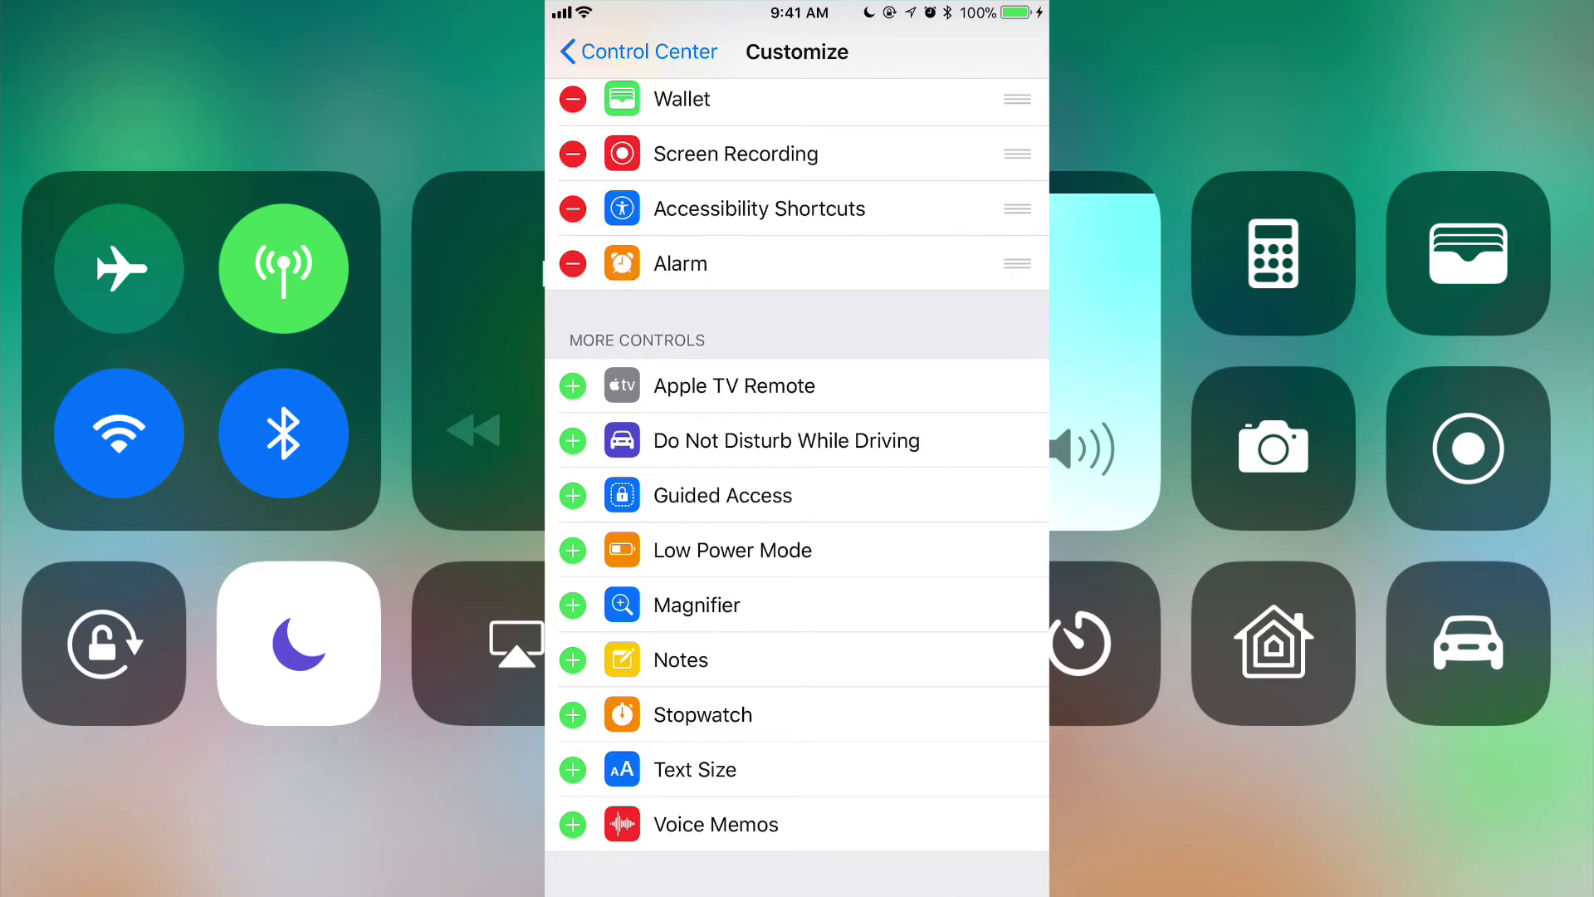
left_click(572, 386)
left_click(572, 440)
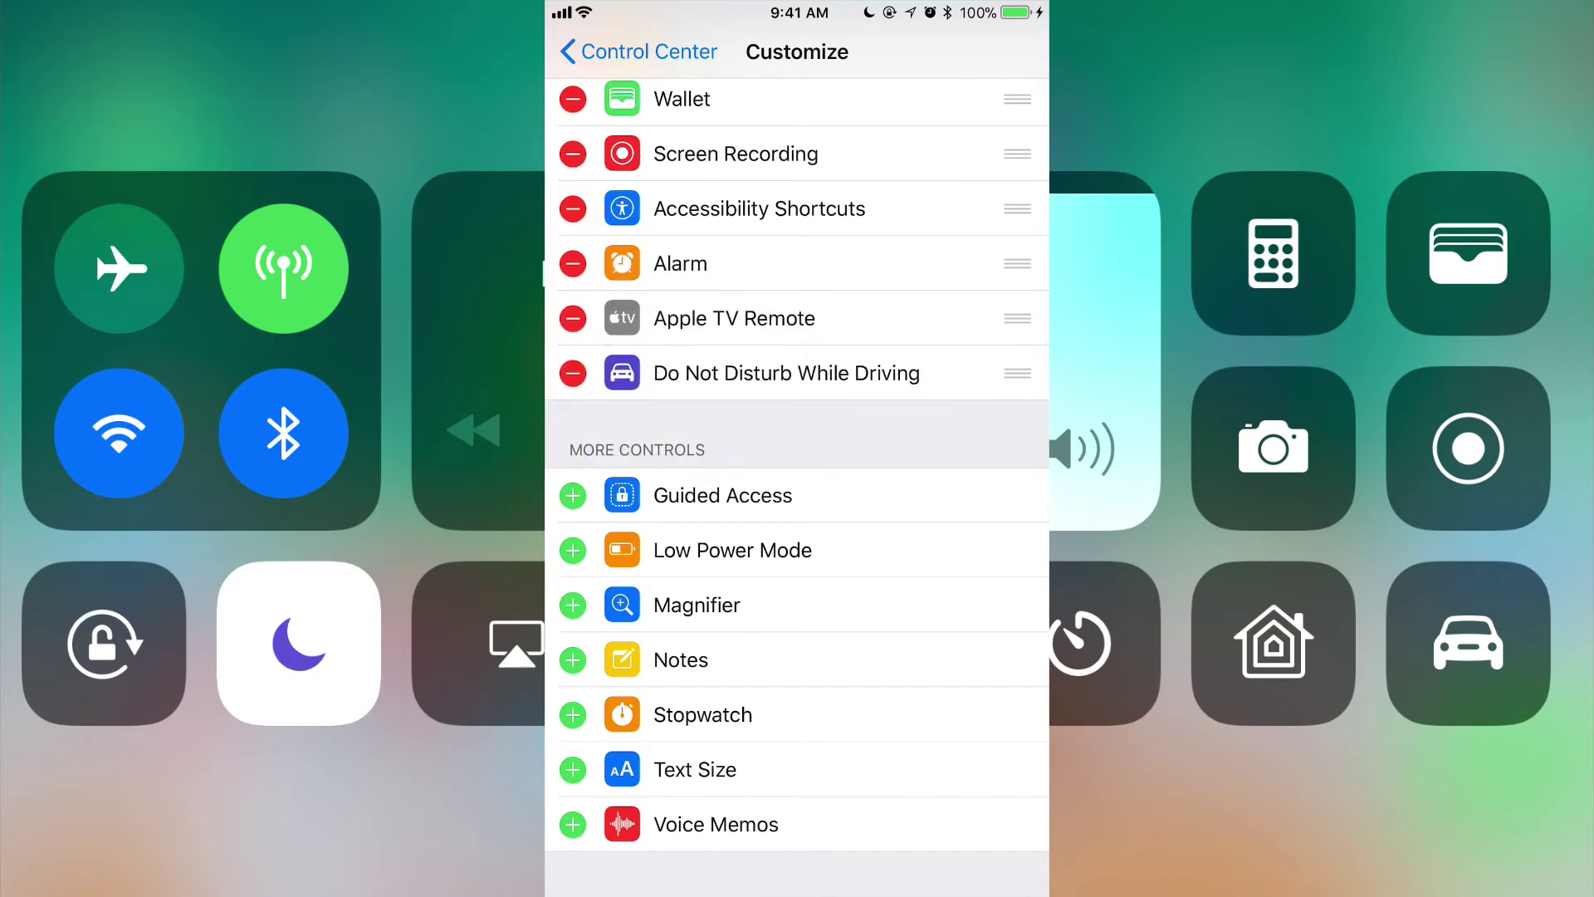
left_click(572, 495)
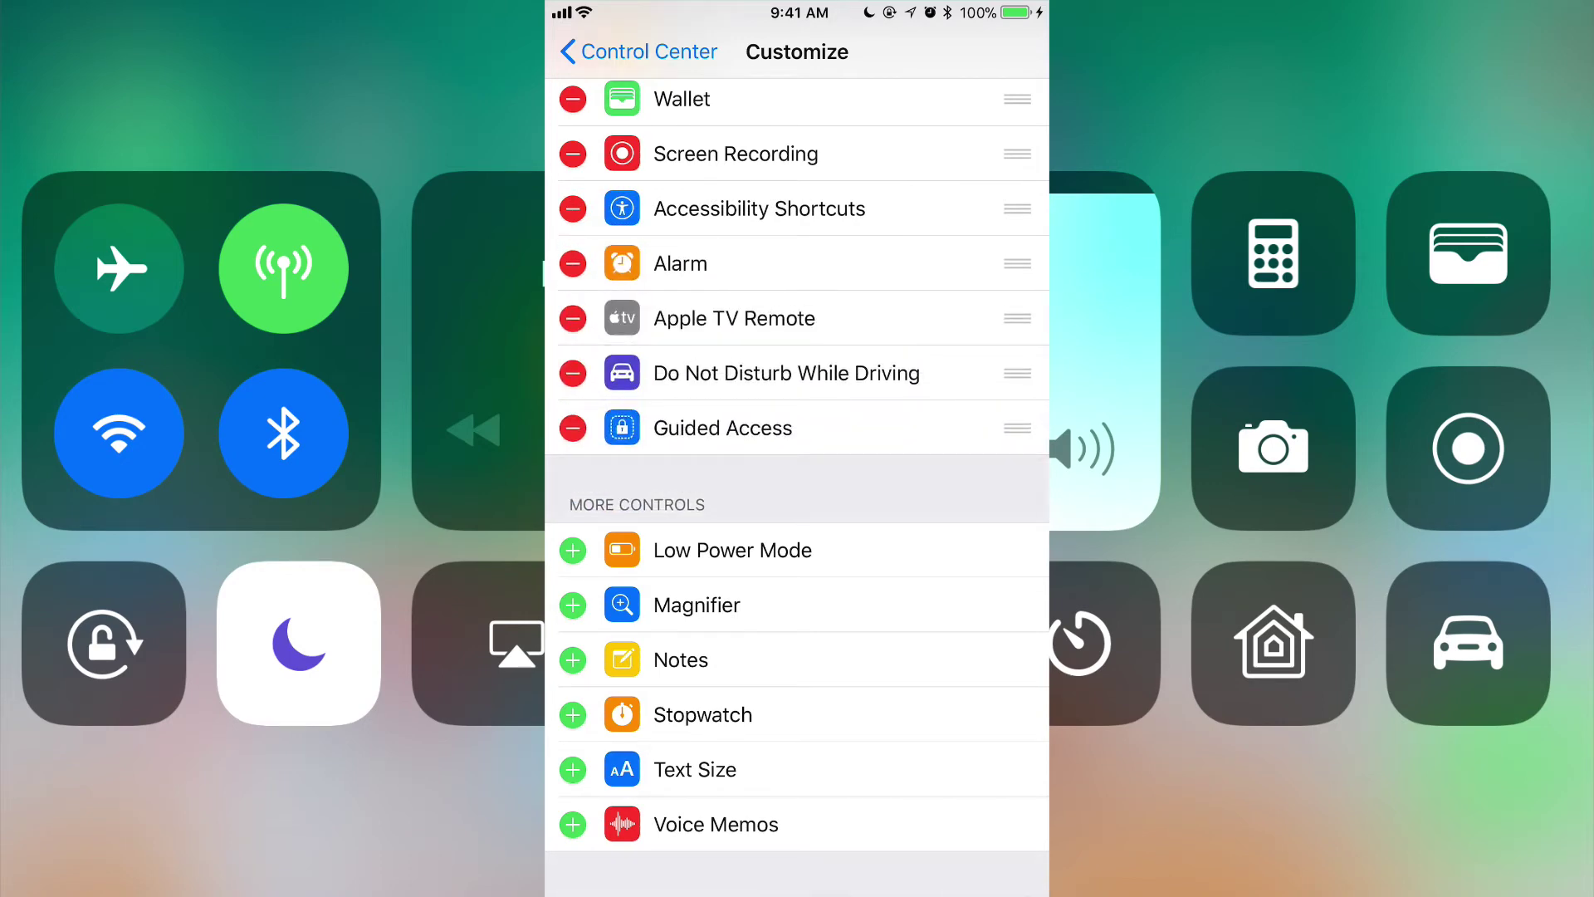
left_click(572, 549)
Add Magnifier, Notes, Stopwatch, Text Size and Voice Memos; test-drag Wallet and Accessibility Shortcuts in place
left_click(572, 605)
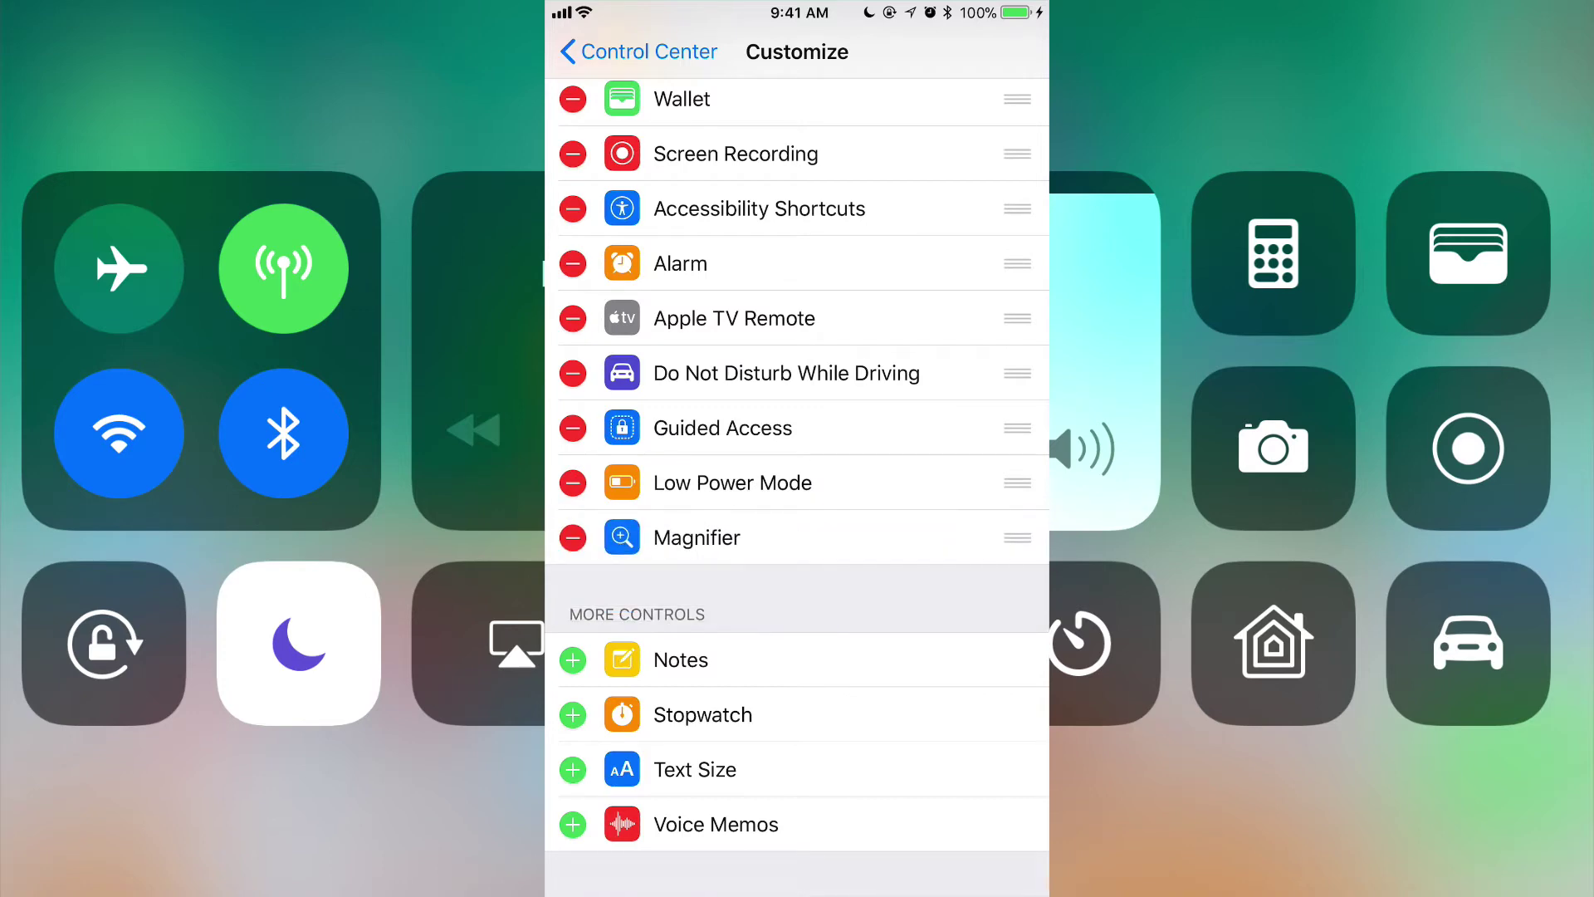
left_click(572, 658)
left_click(572, 714)
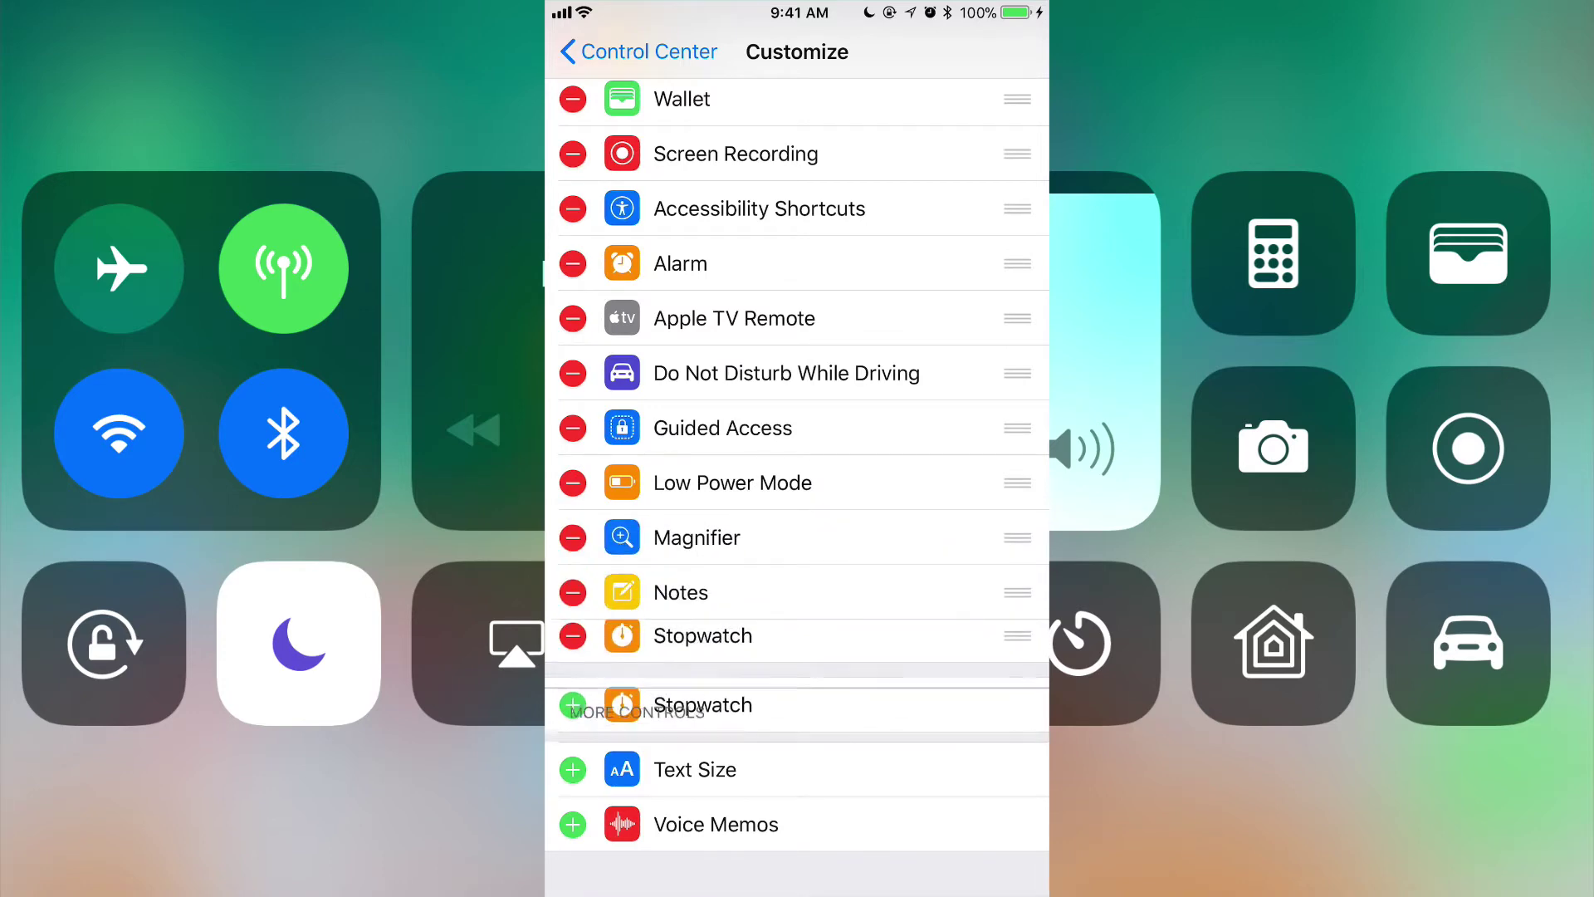
left_click(572, 767)
left_click(572, 823)
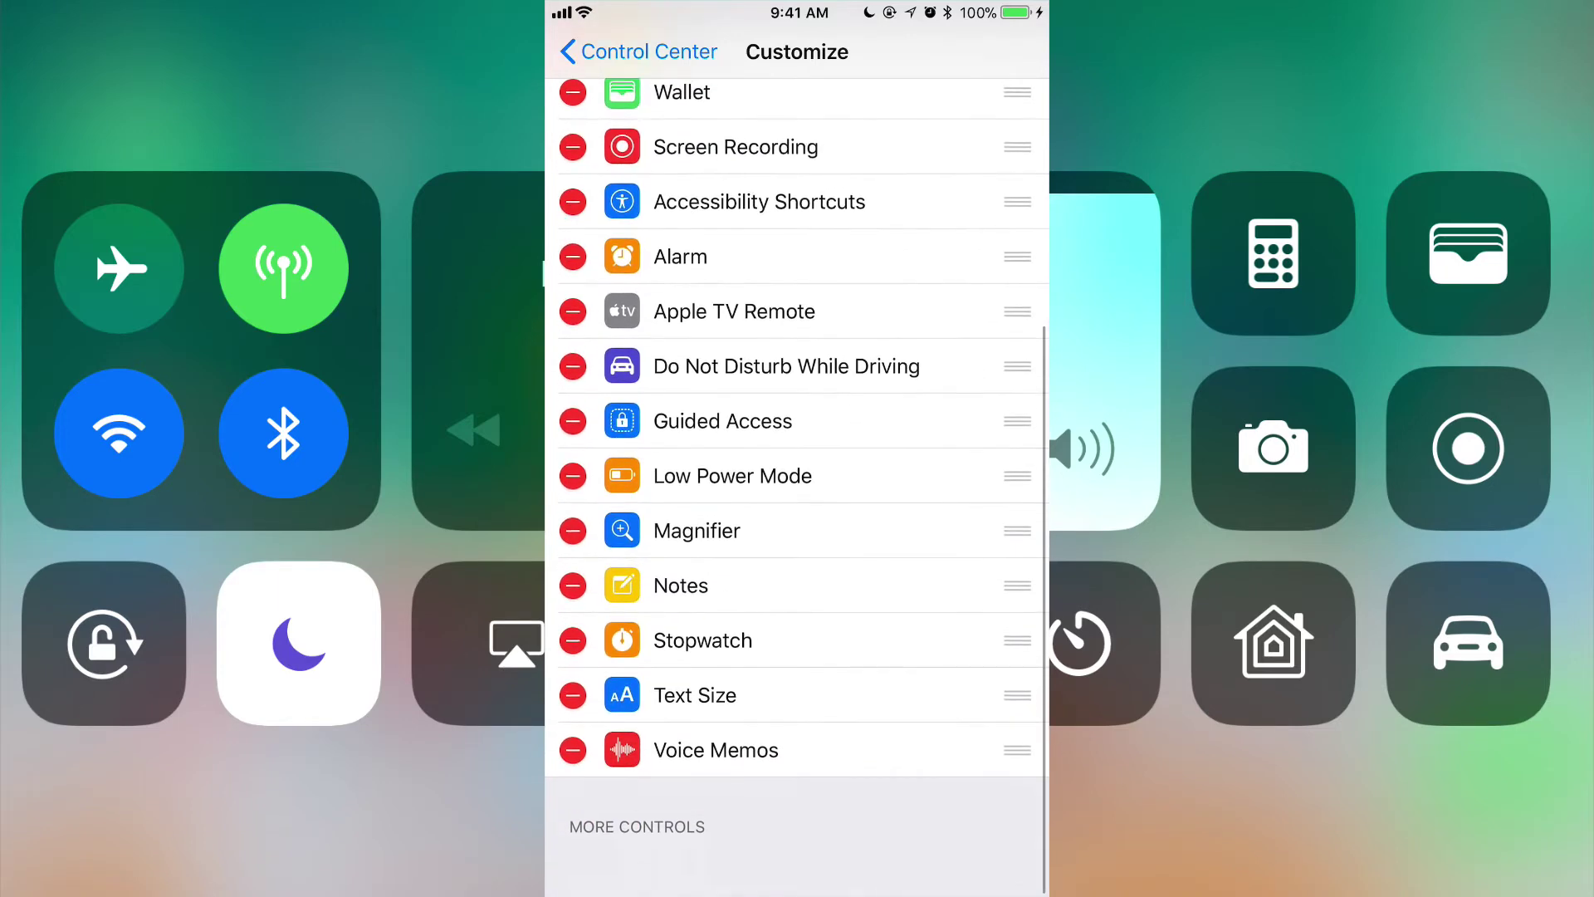
scroll(798, 486, "up", 5)
scroll(798, 486, "down", 3)
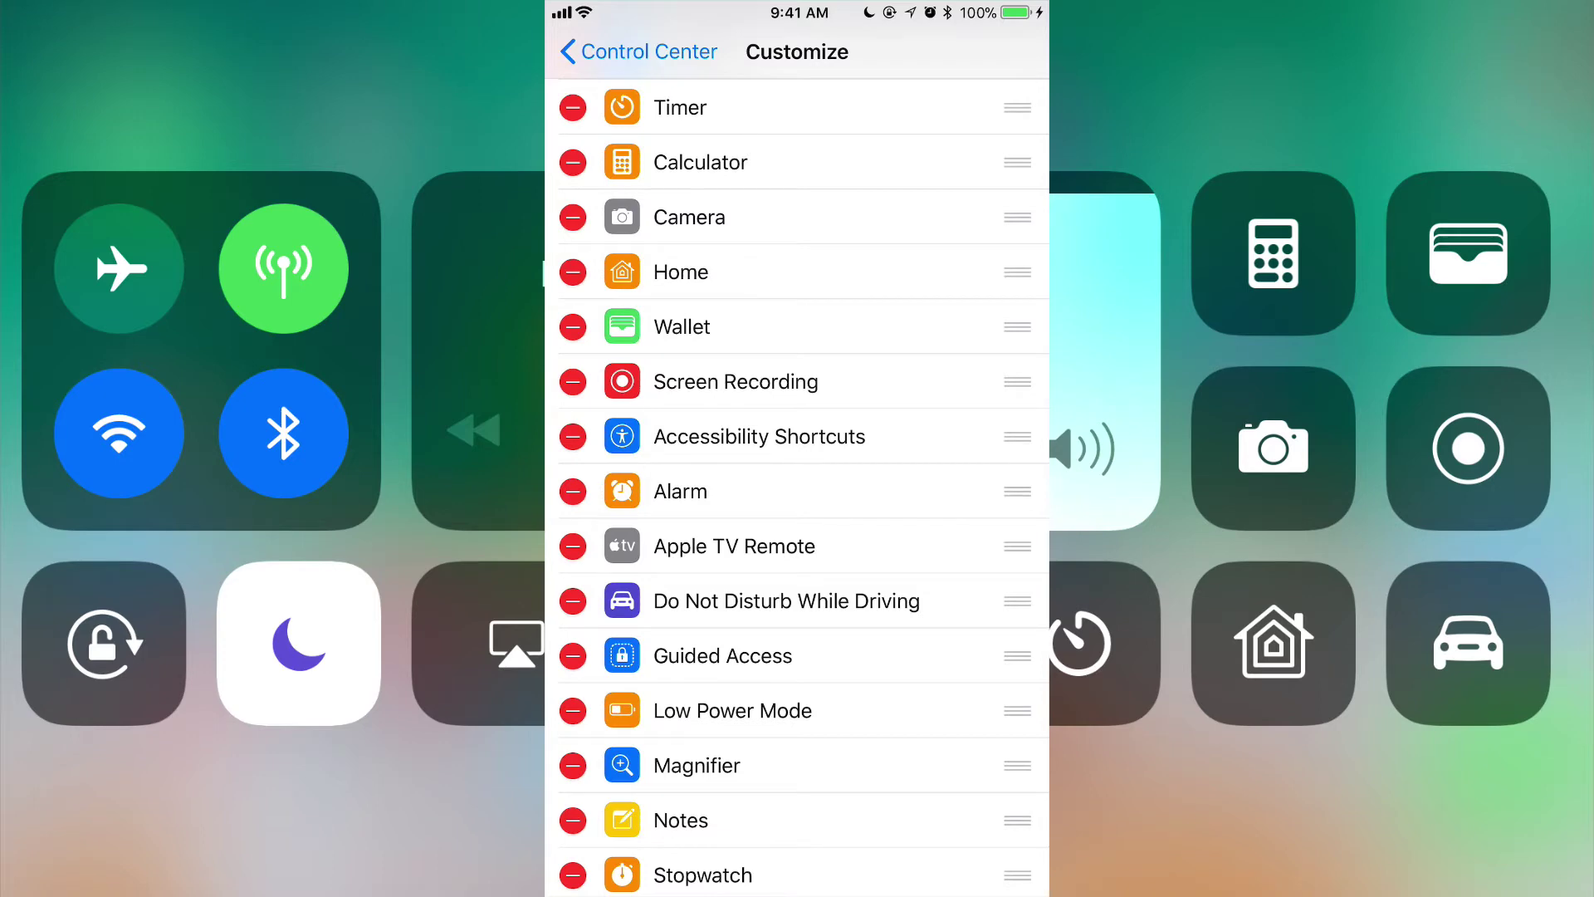
mouse_move(1018, 327)
left_mouse_down()
mouse_move(1018, 342)
mouse_move(1018, 271)
mouse_move(1017, 327)
left_mouse_up()
mouse_move(1018, 436)
left_mouse_down()
mouse_move(1017, 474)
mouse_move(1017, 437)
left_mouse_up()
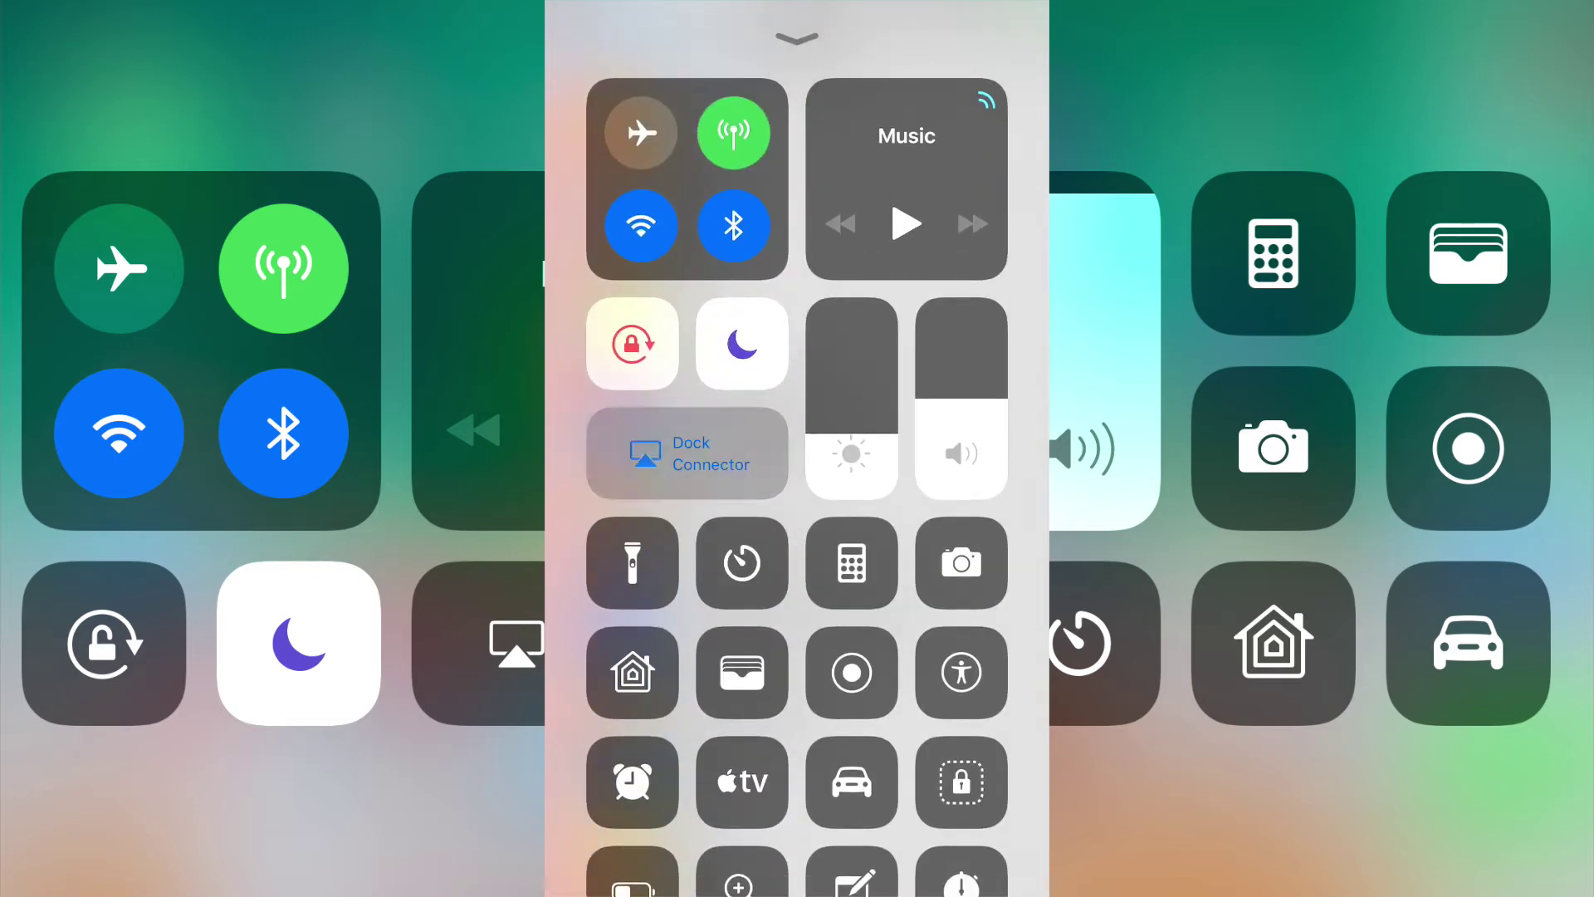
scroll(797, 448, "down", 5)
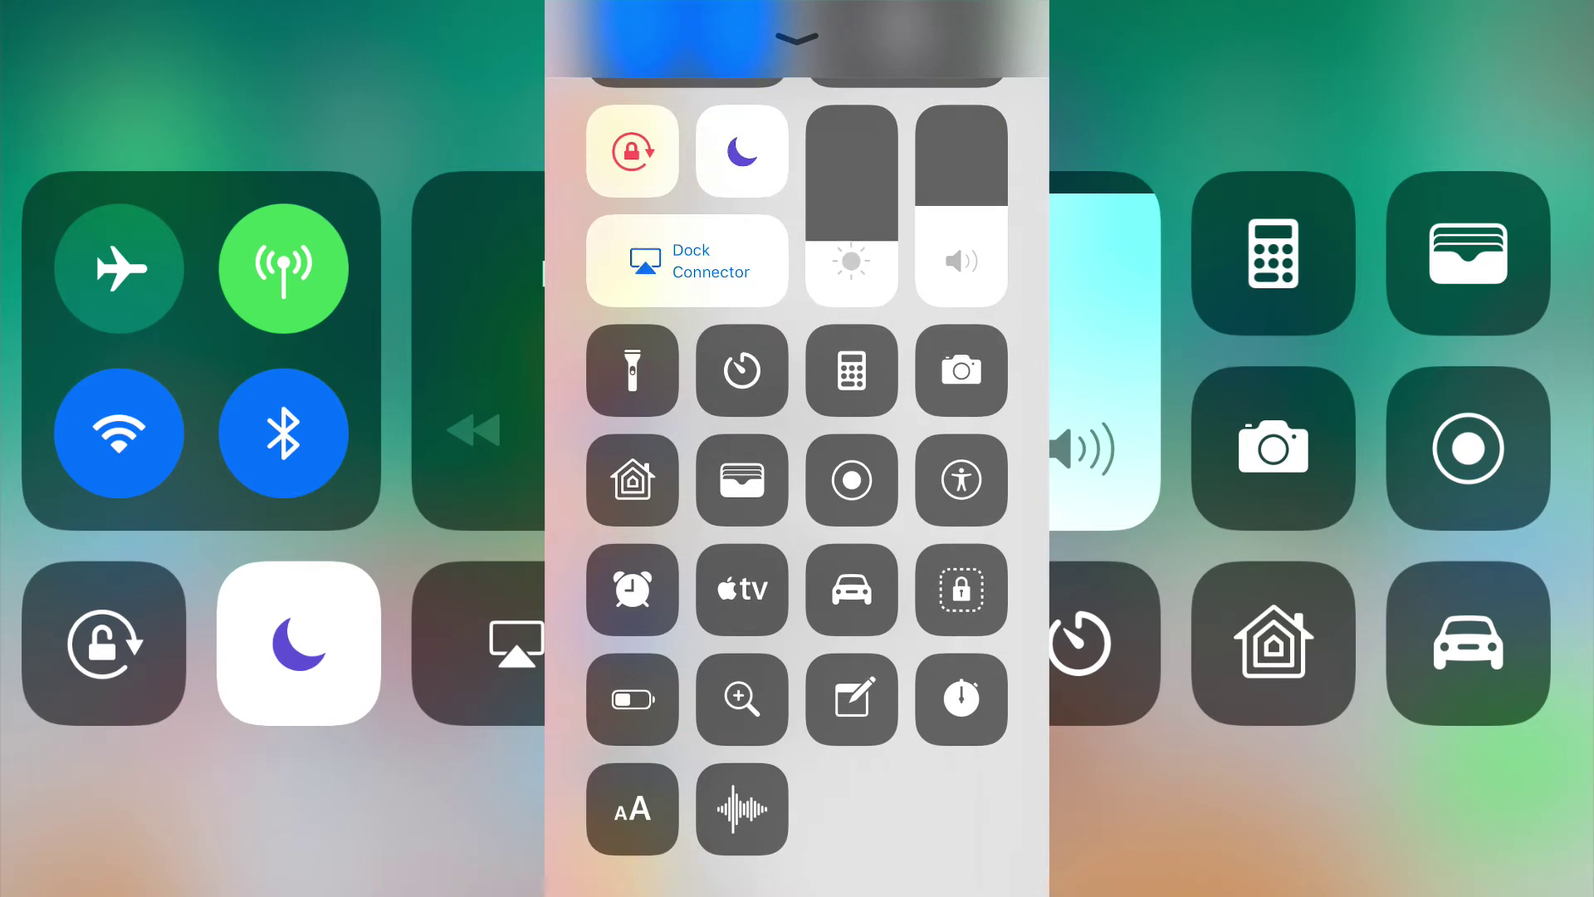
Try a new Control Center tile, opening the Apple TV Remote search
left_click(960, 479)
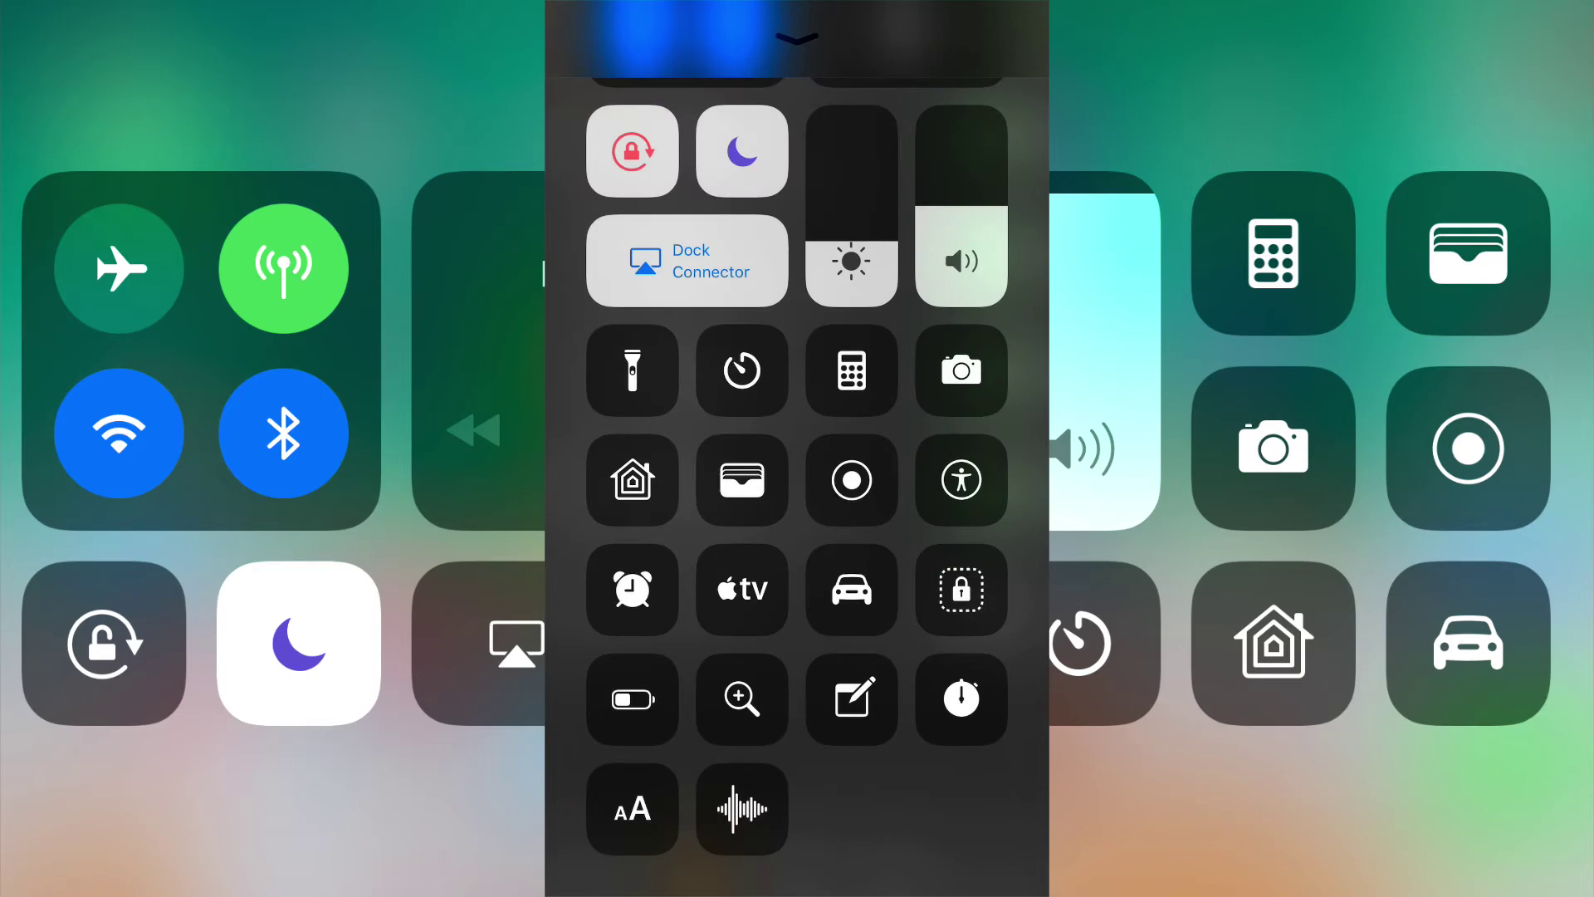
Turn on Do Not Disturb While Driving from Control Center
left_click(853, 589)
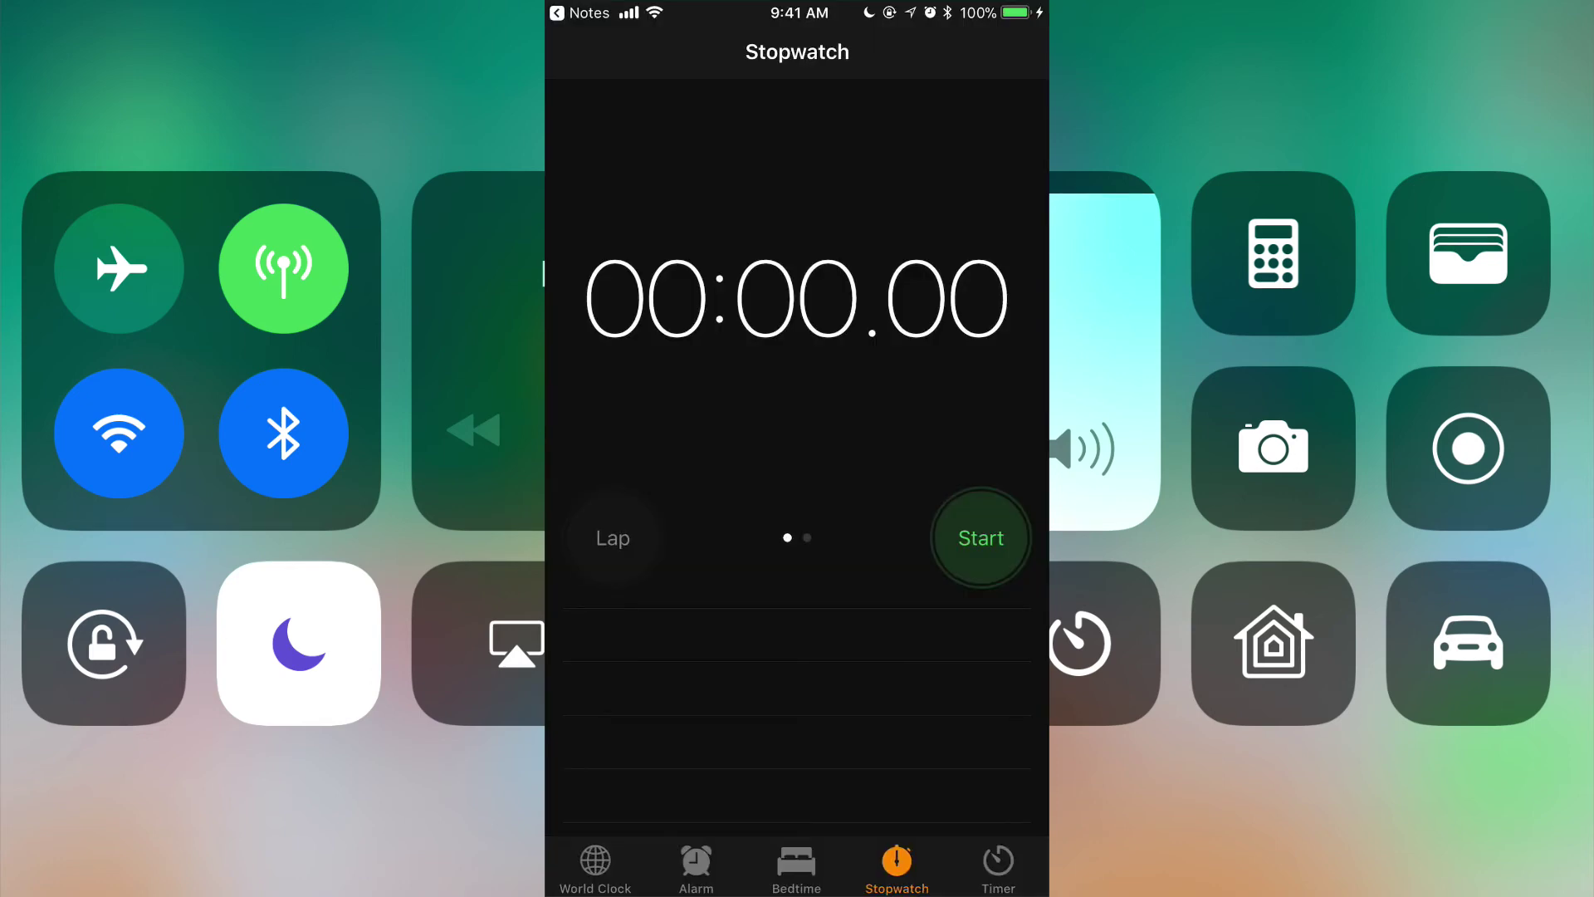
scroll(797, 499, "down", 5)
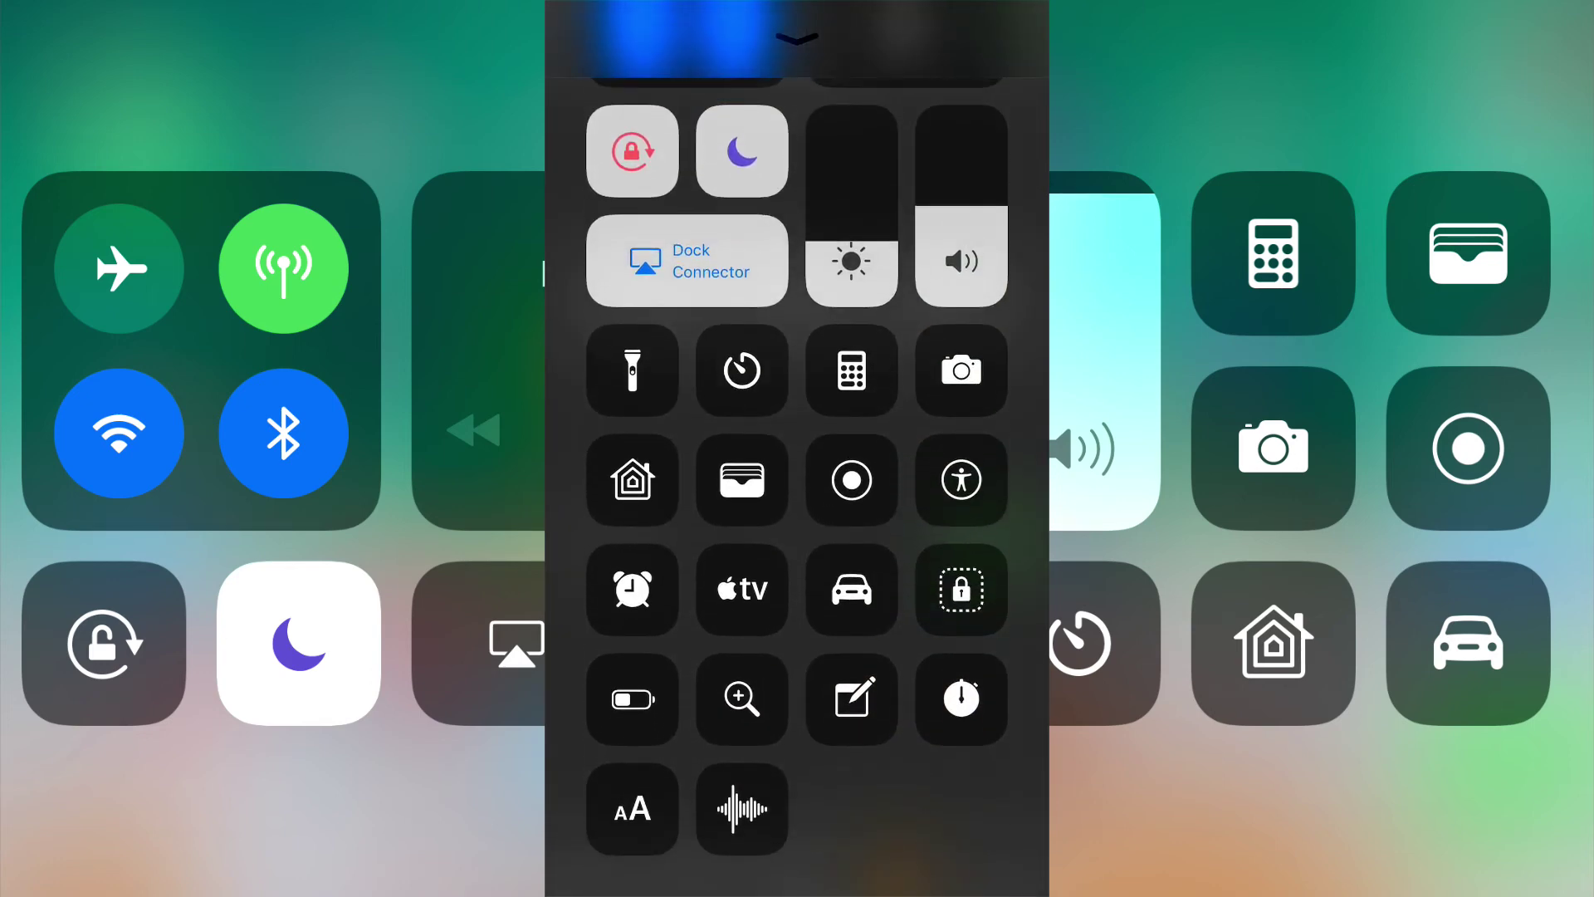
Raise Text Size one step and lower it again, then reopen the Stopwatch
left_click(634, 808)
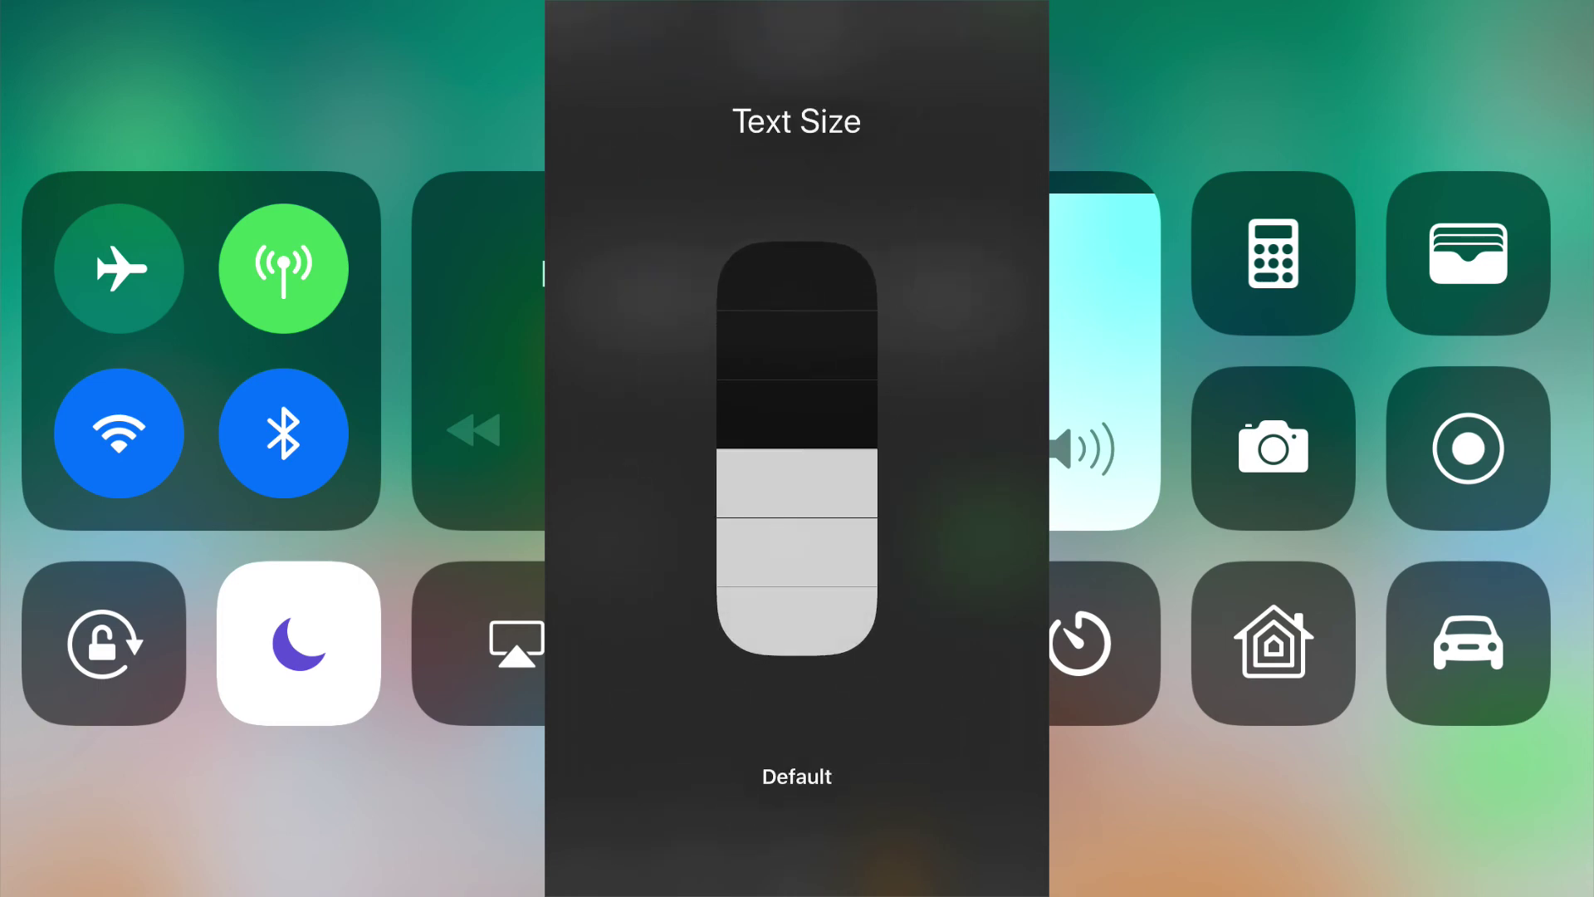
left_click_drag(797, 486, 797, 412)
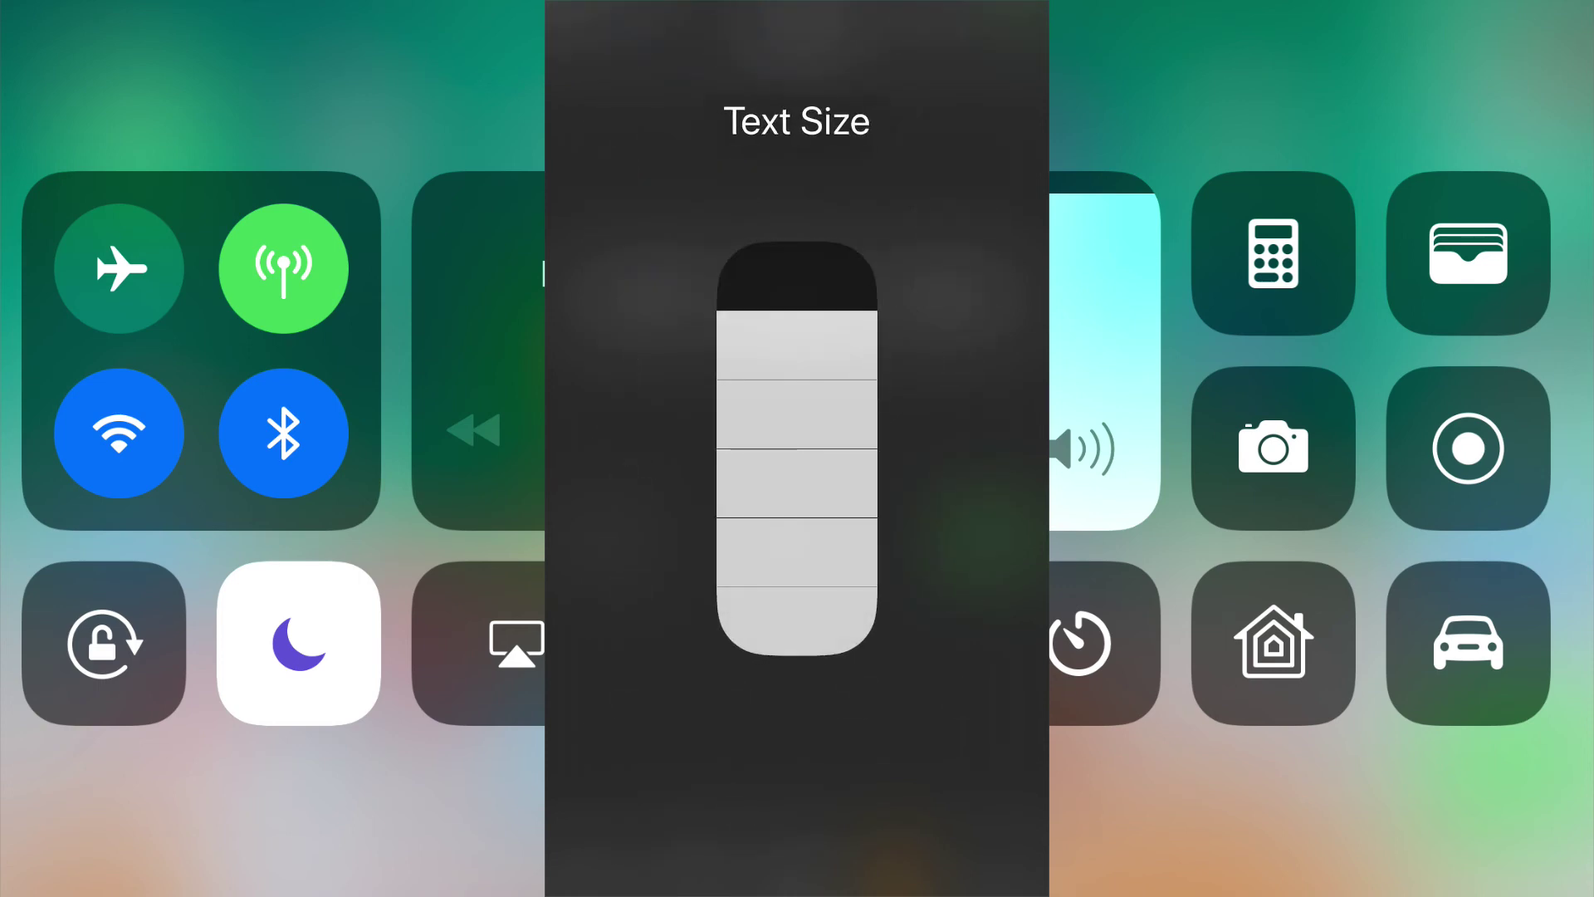
mouse_move(798, 311)
left_mouse_down()
mouse_move(797, 657)
mouse_move(797, 449)
left_mouse_up()
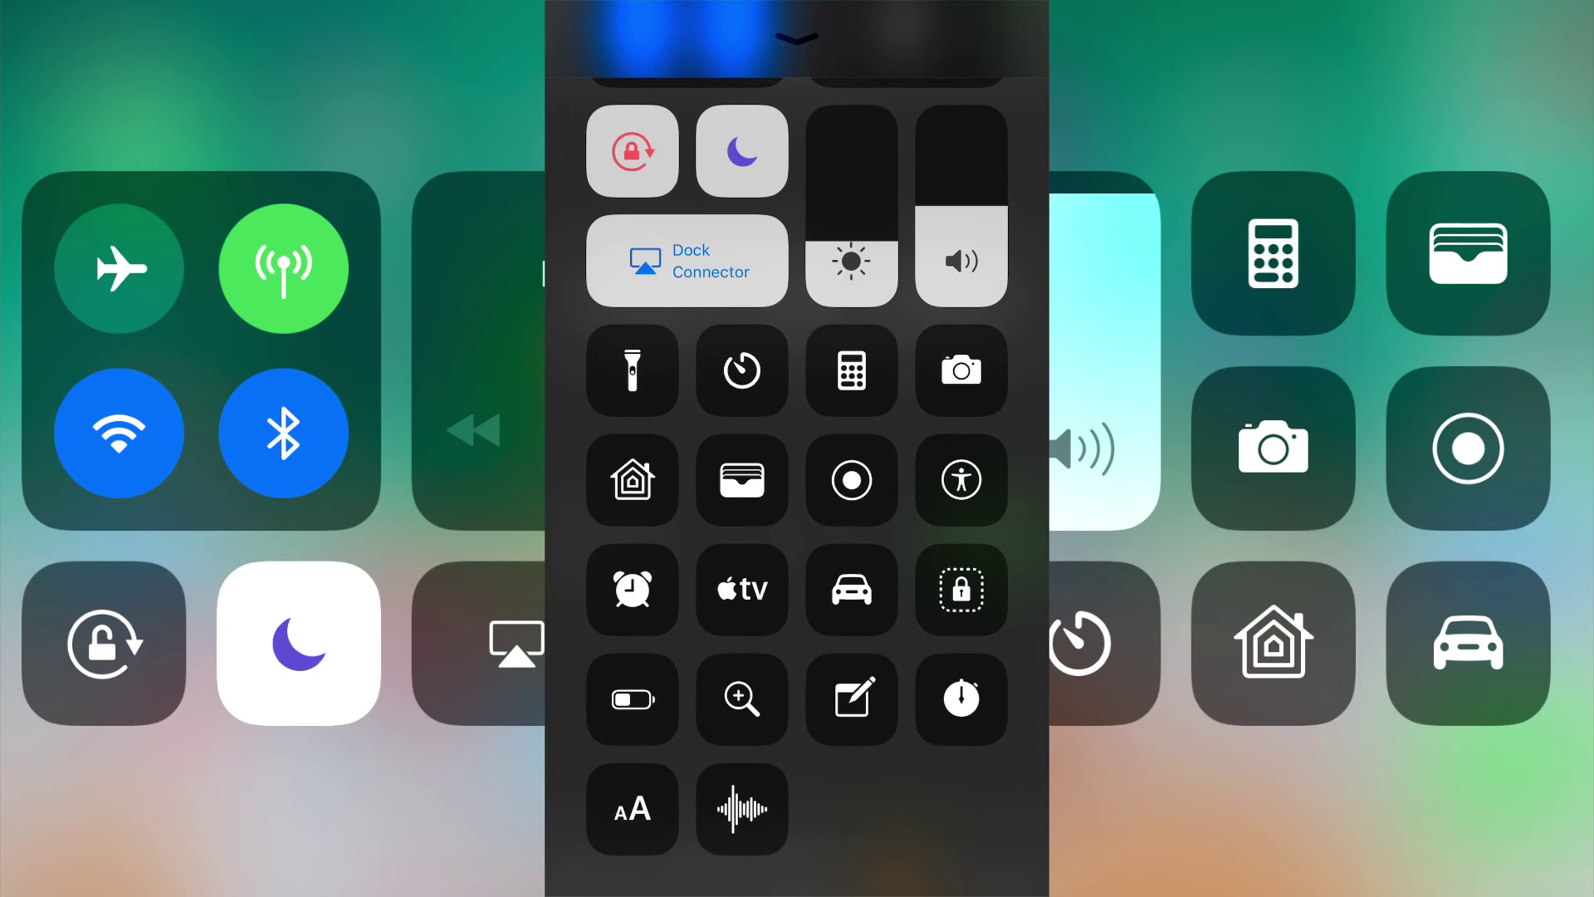
left_click(961, 698)
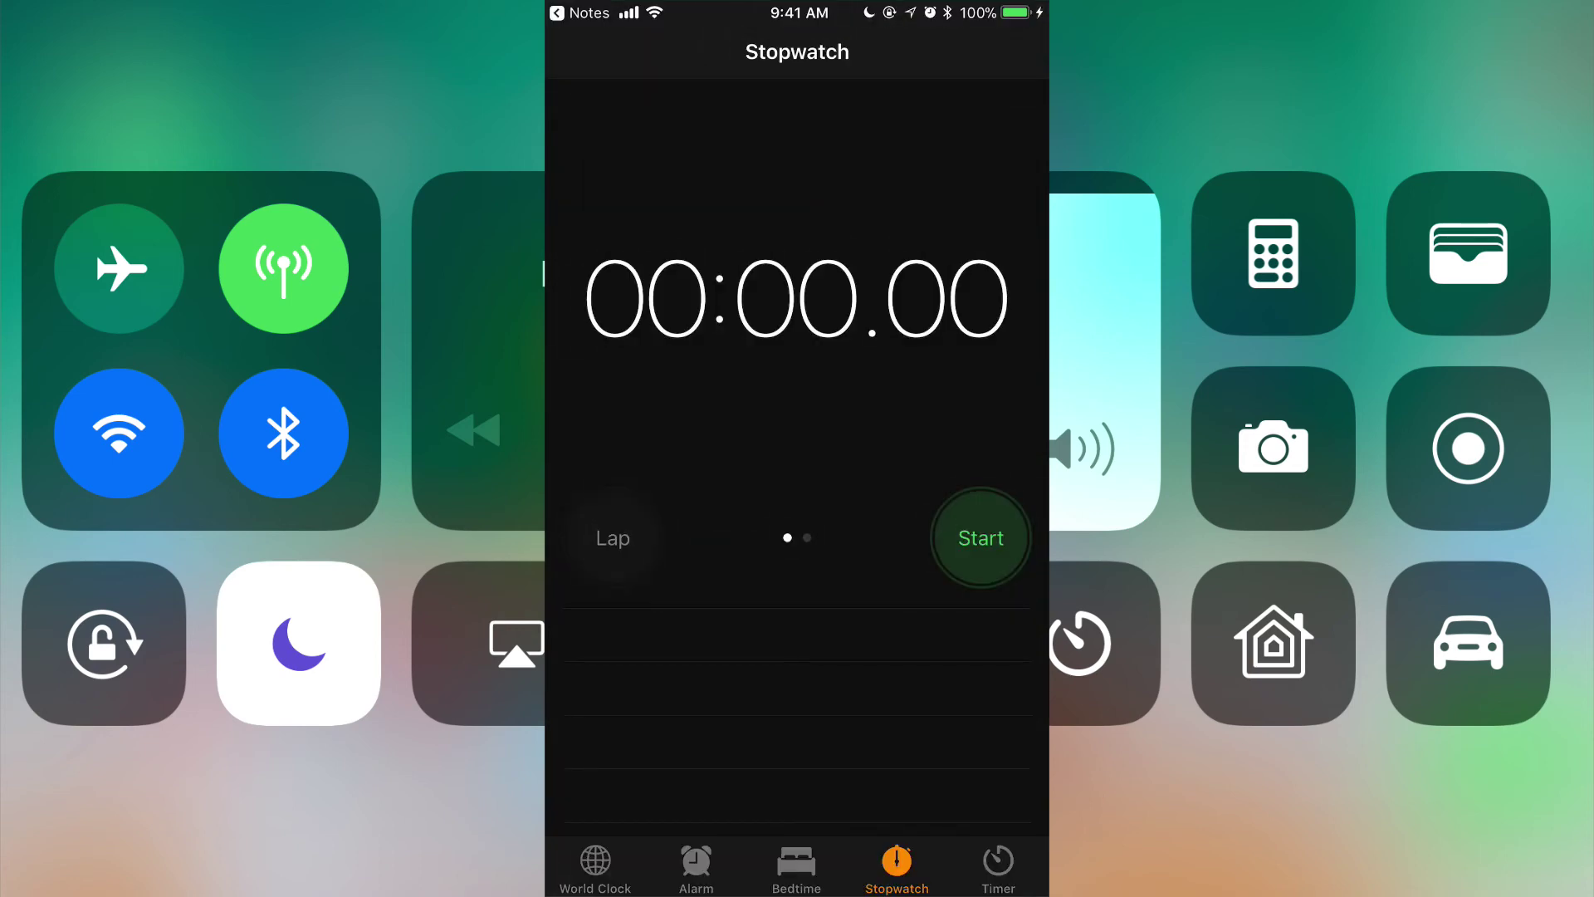
Return to Settings and open Control Center's Customize Controls list
left_click_drag(647, 498, 947, 499)
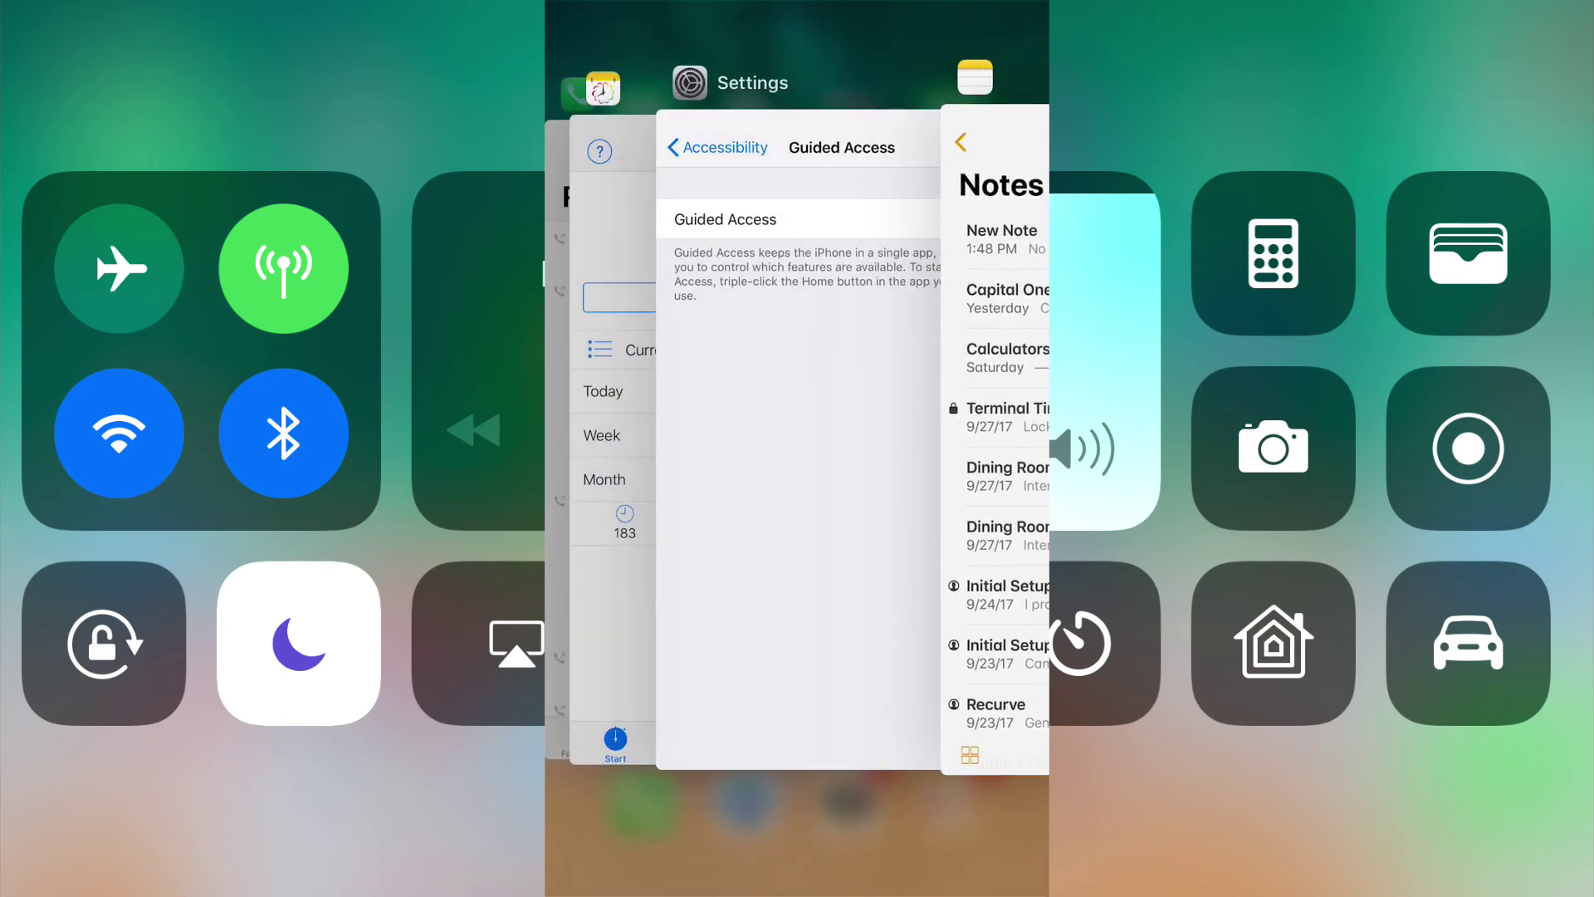
left_click(798, 473)
left_click_drag(551, 449, 977, 449)
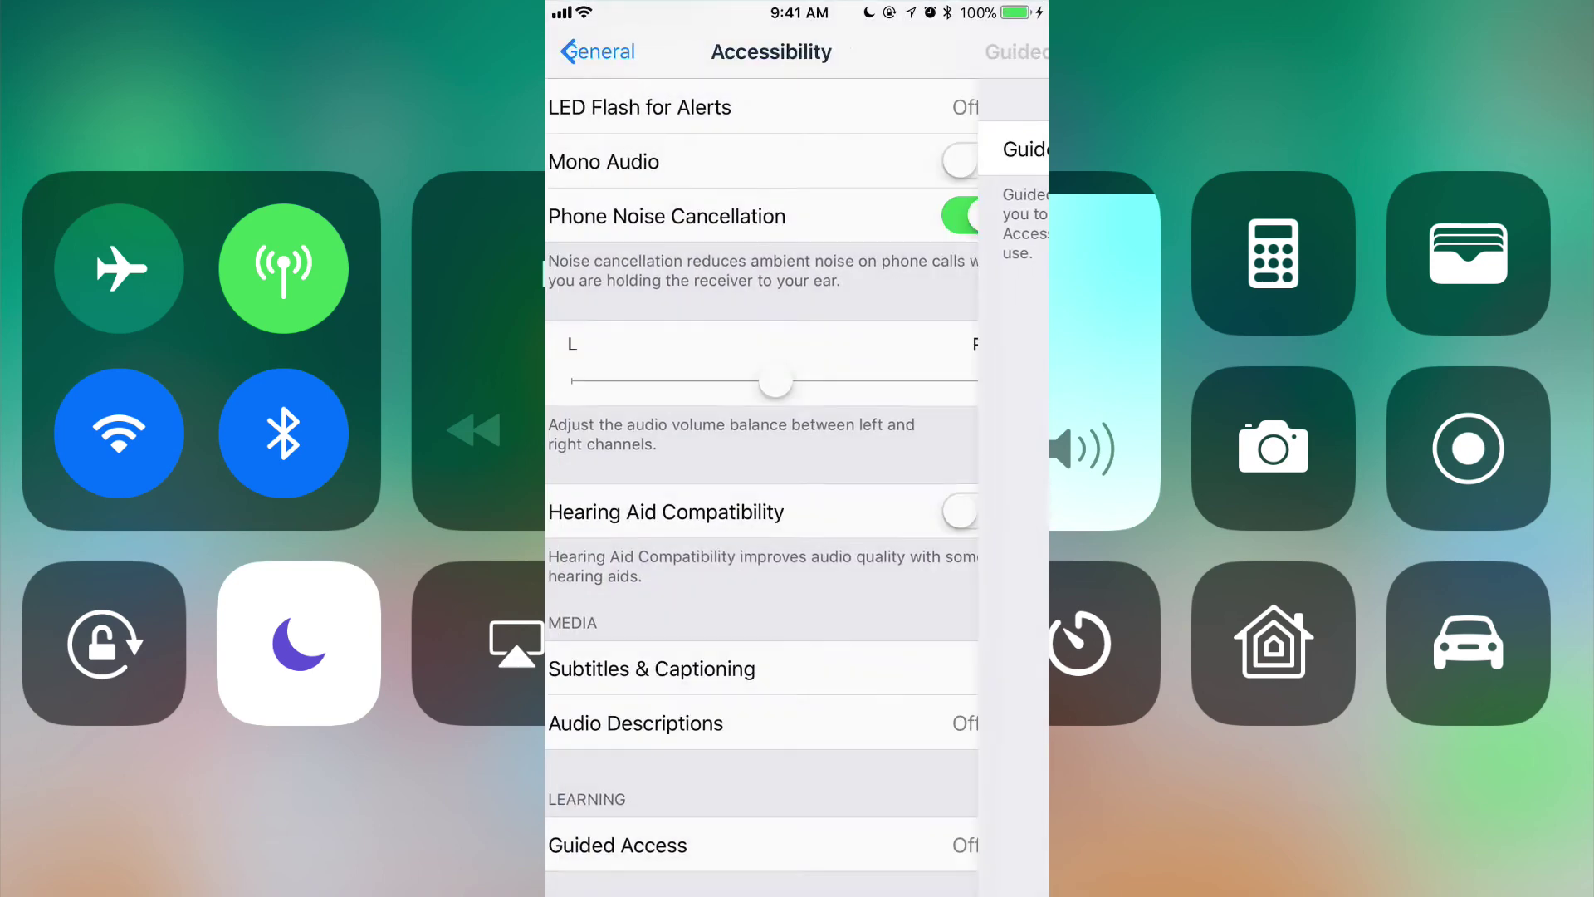
left_click(597, 52)
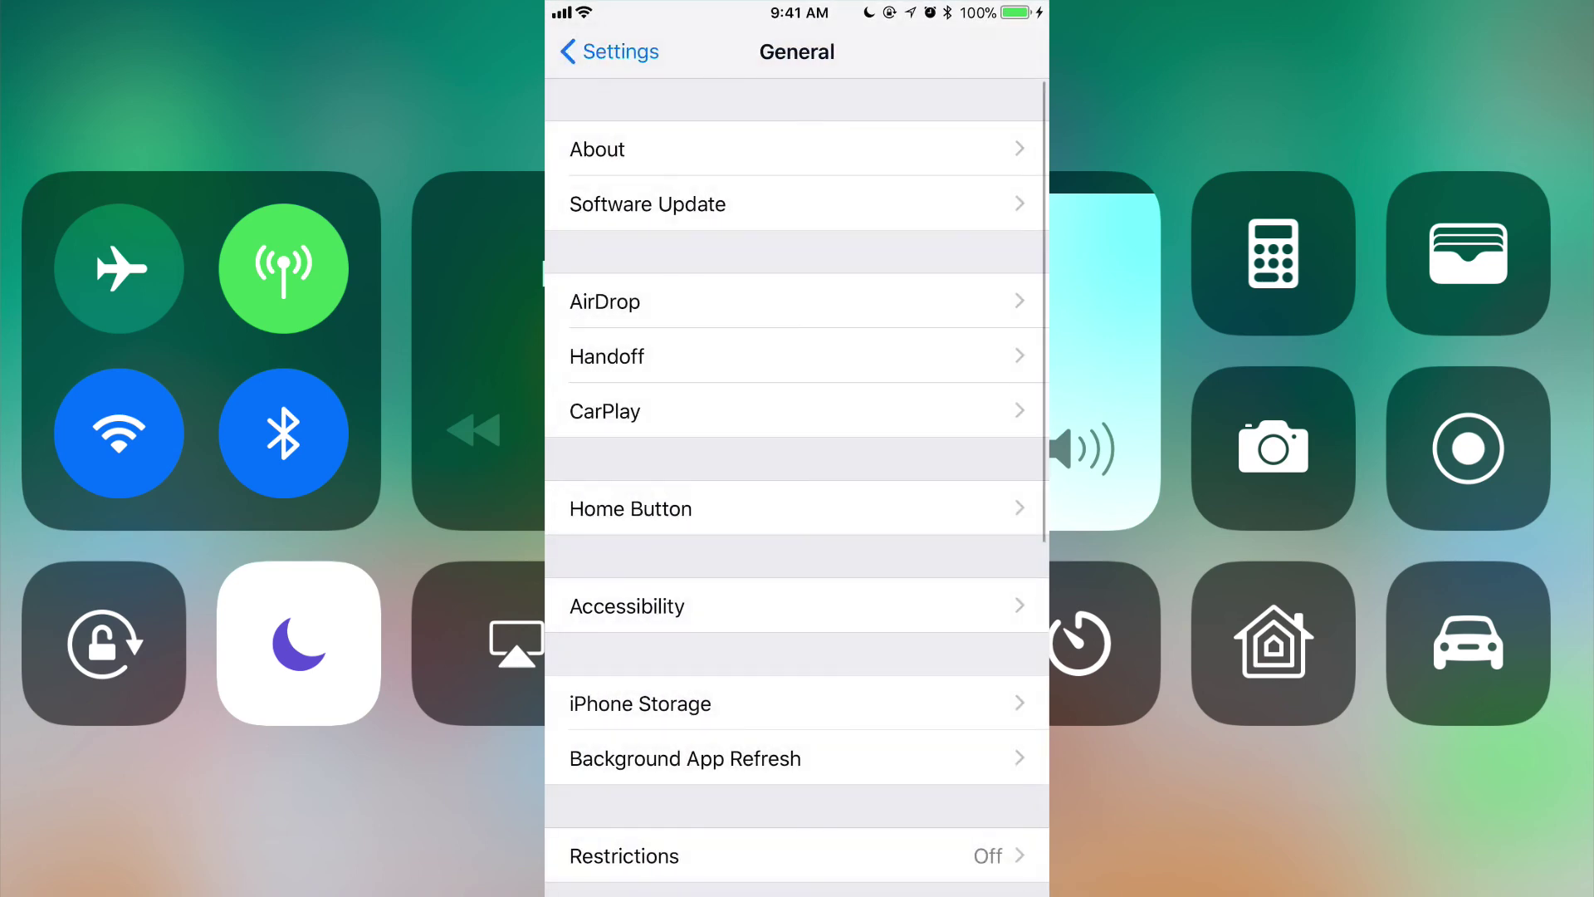
scroll(798, 499, "up", 2)
scroll(797, 498, "down", 5)
left_click_drag(551, 448, 1006, 449)
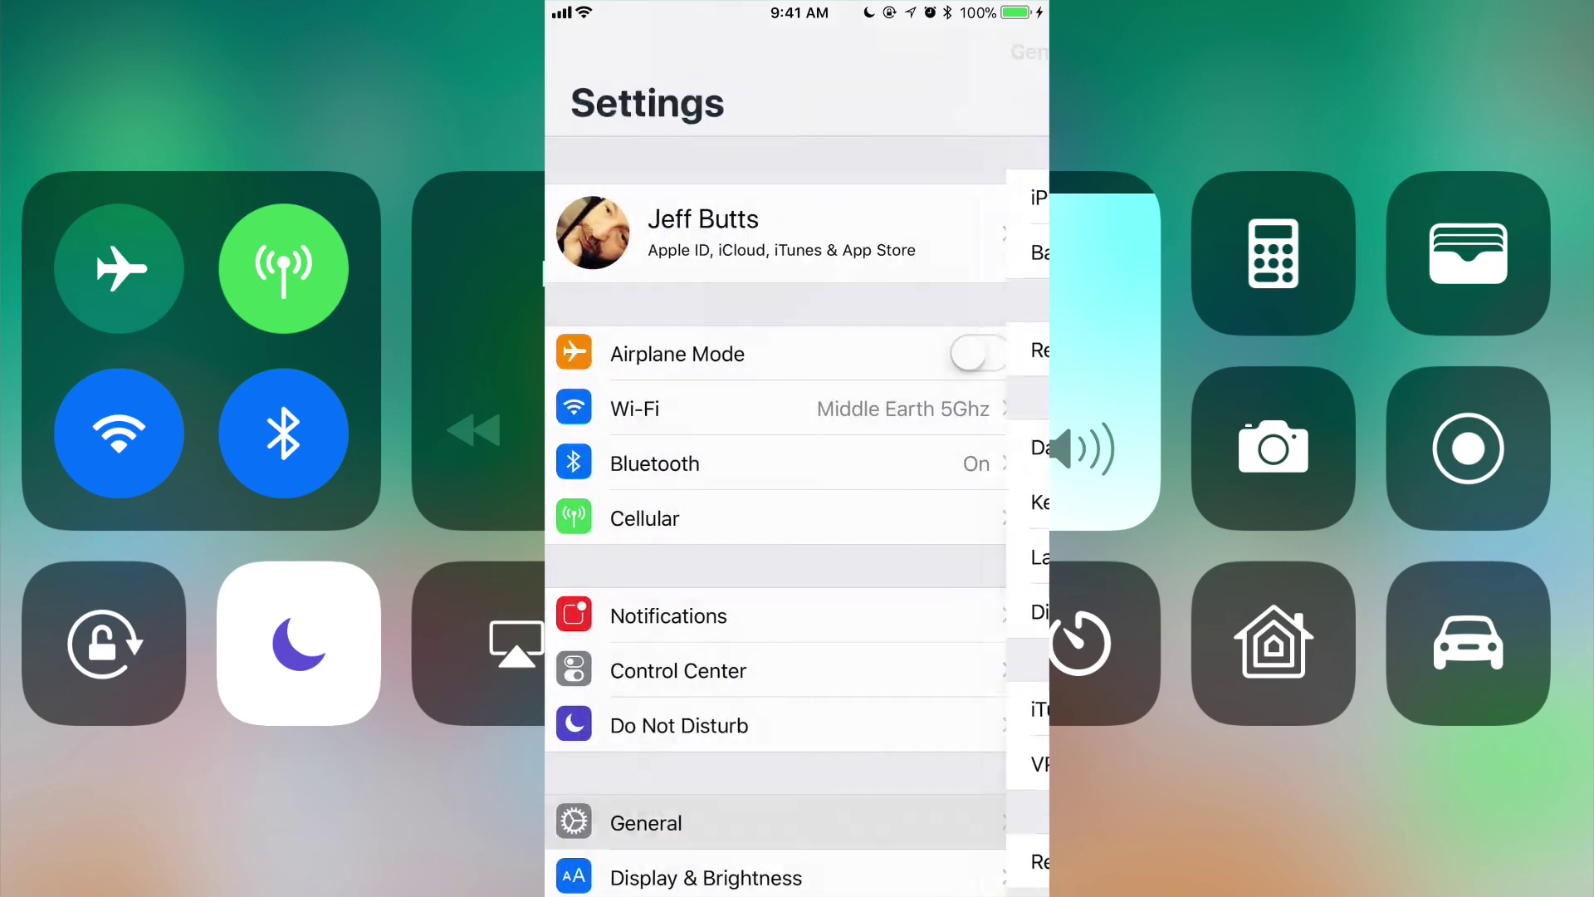
scroll(797, 498, "down", 3)
left_click(678, 448)
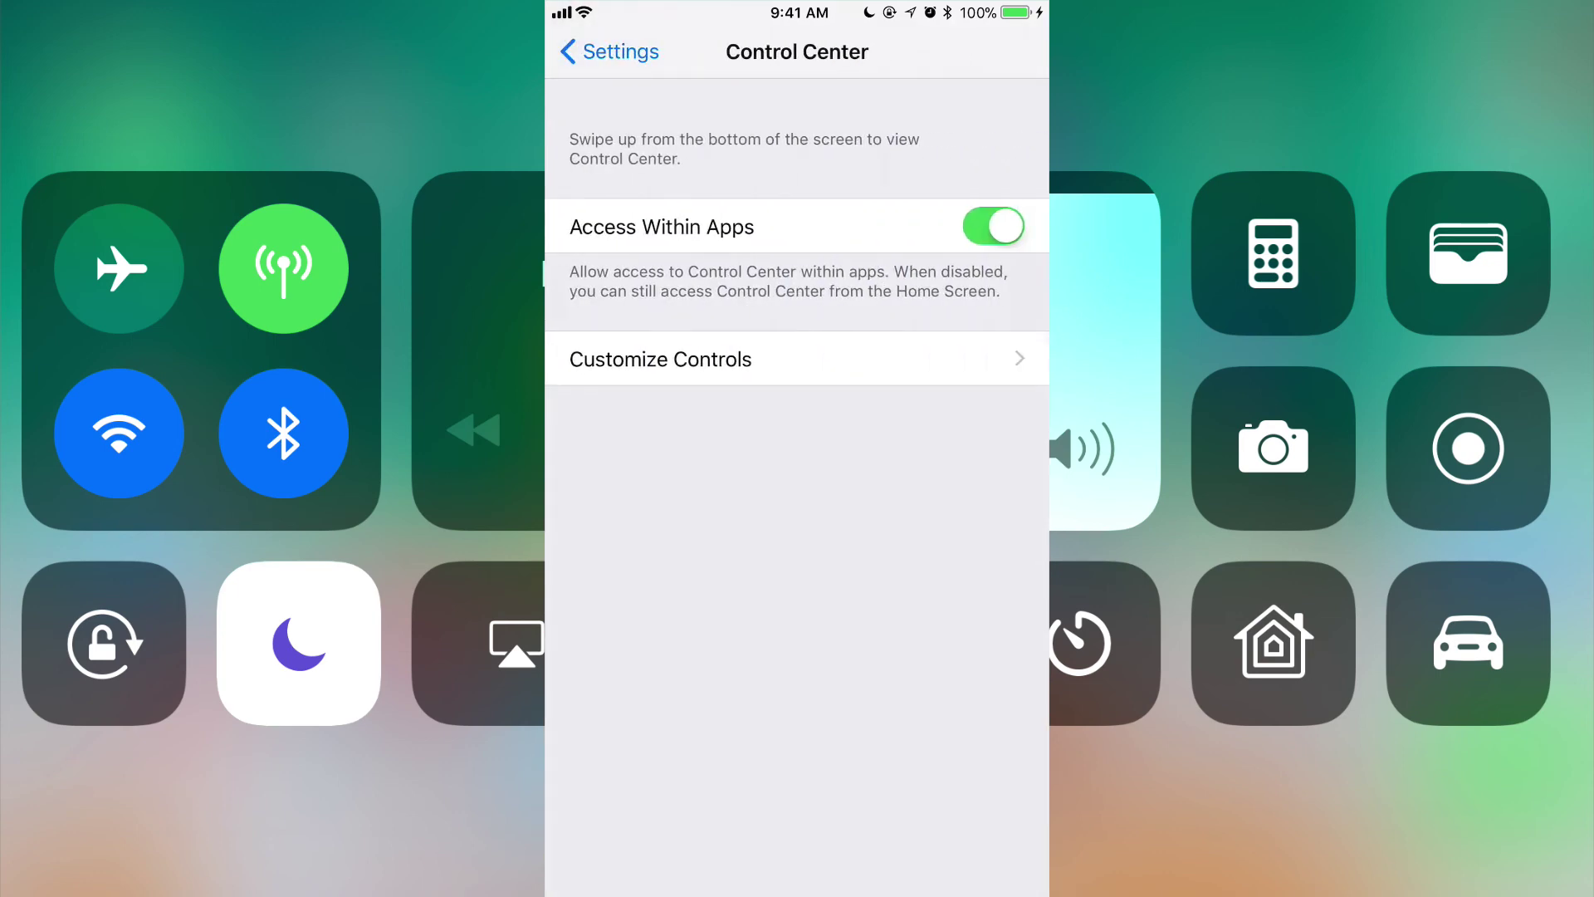
left_click(661, 359)
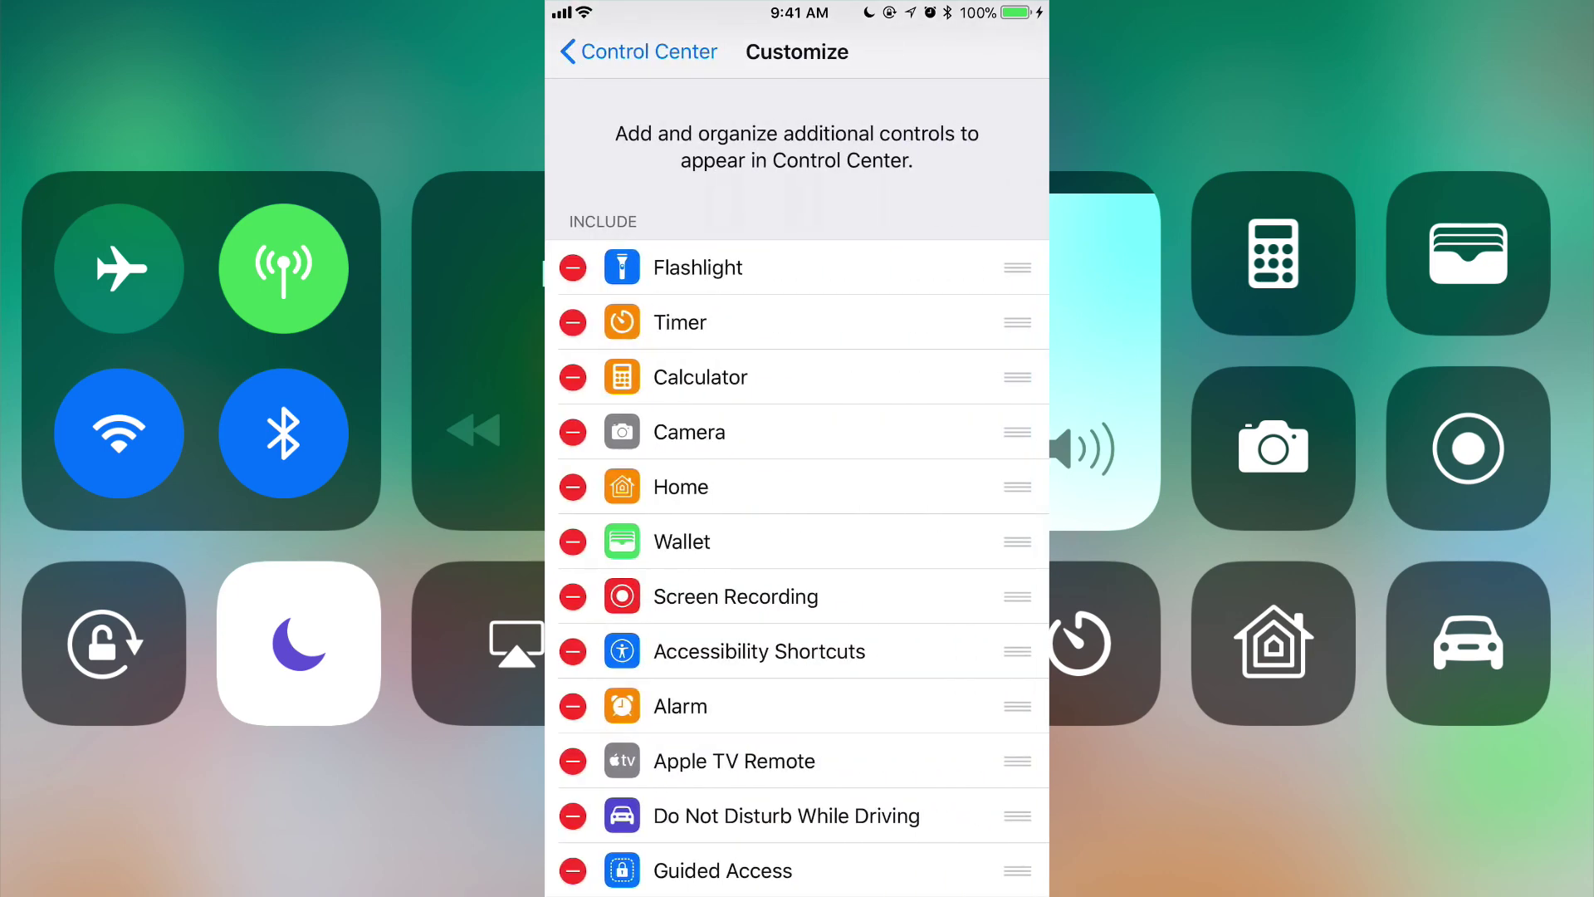
scroll(797, 499, "down", 3)
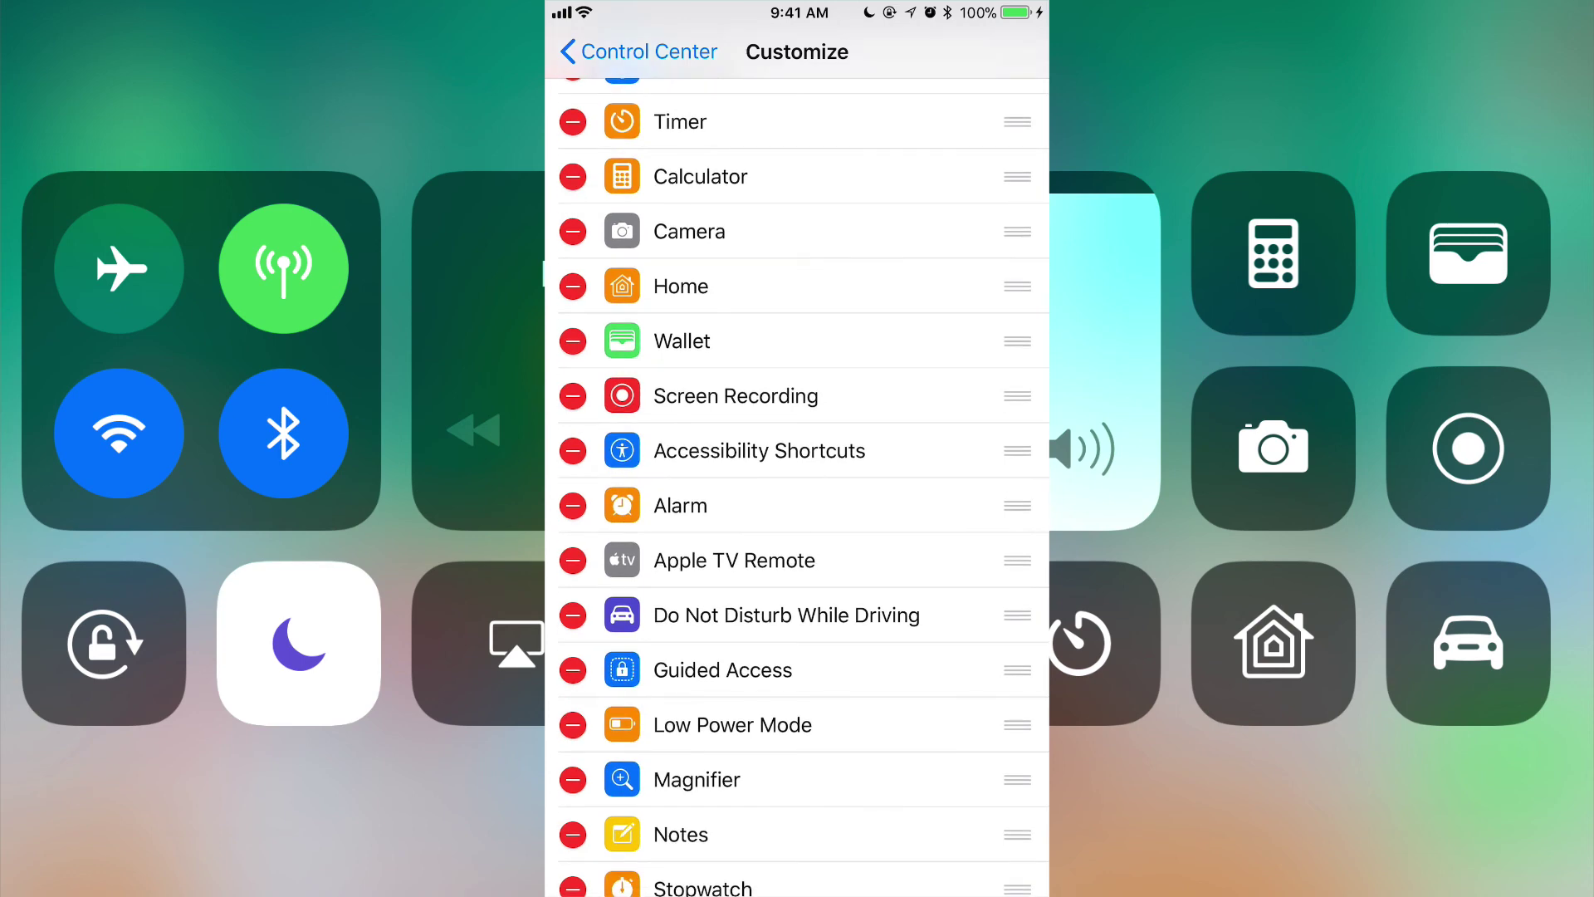
Remove Accessibility Shortcuts and Alarm from the included controls
left_click(573, 450)
left_click(1003, 450)
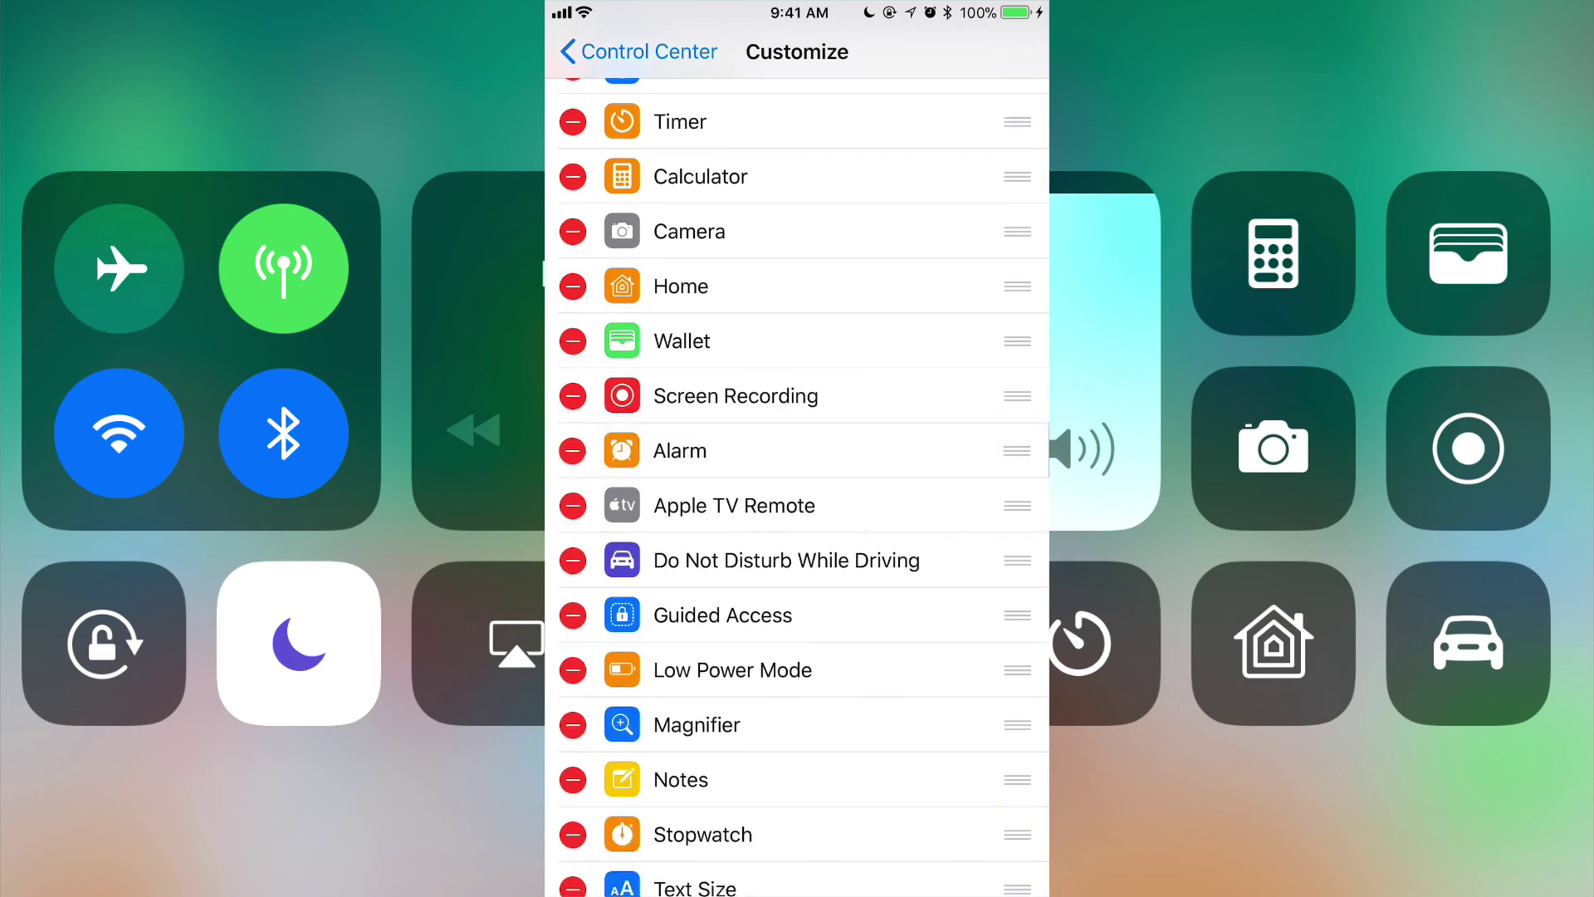
left_click(573, 450)
left_click(1005, 450)
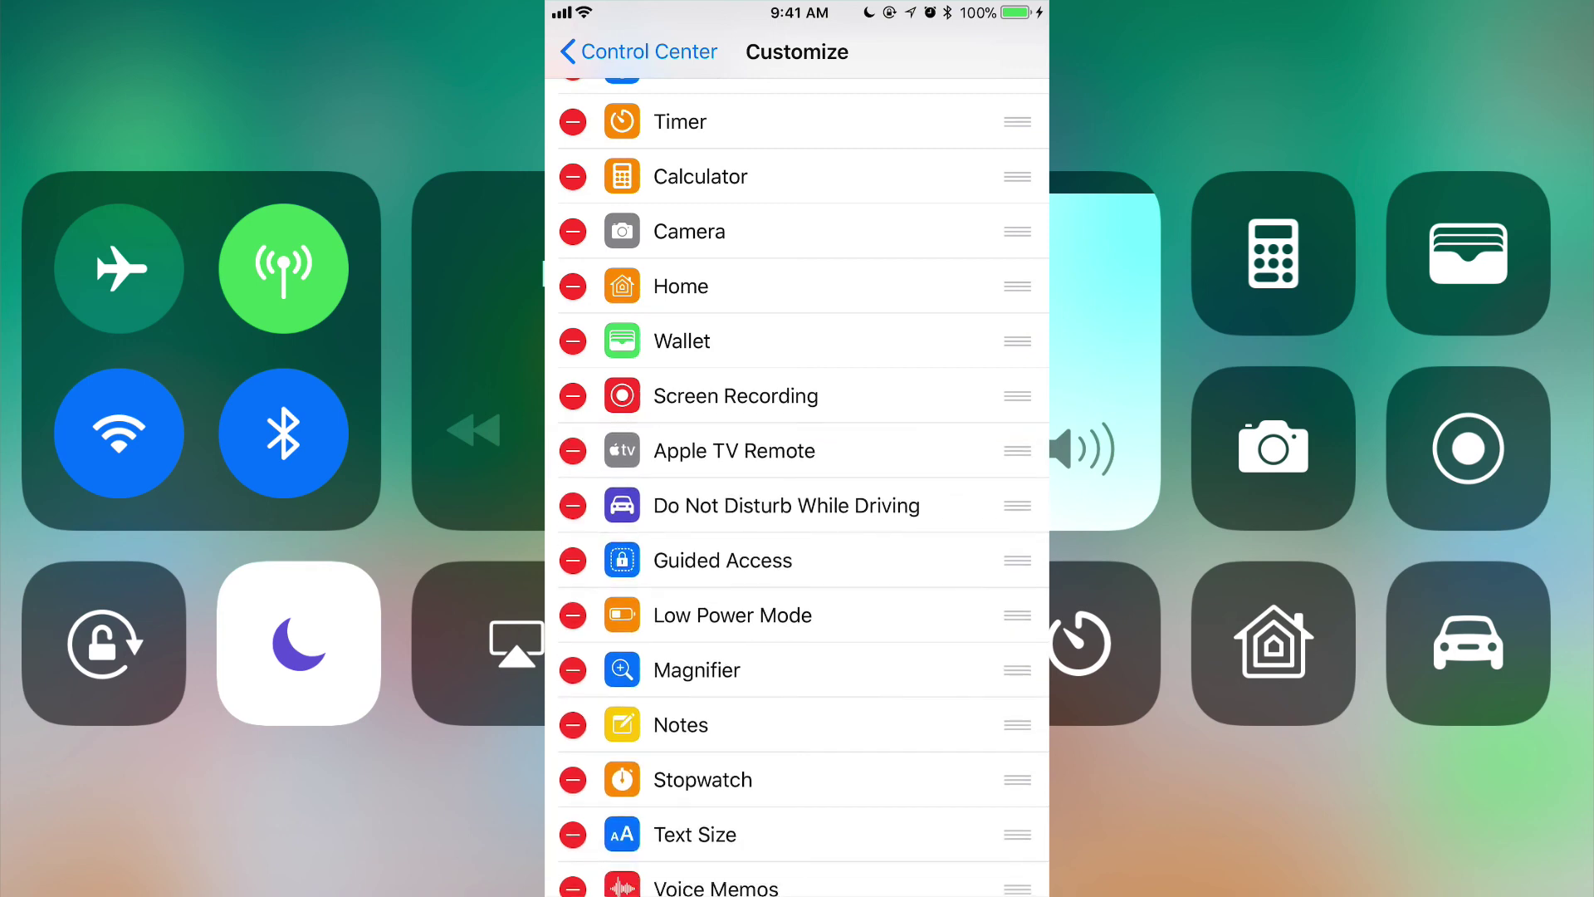